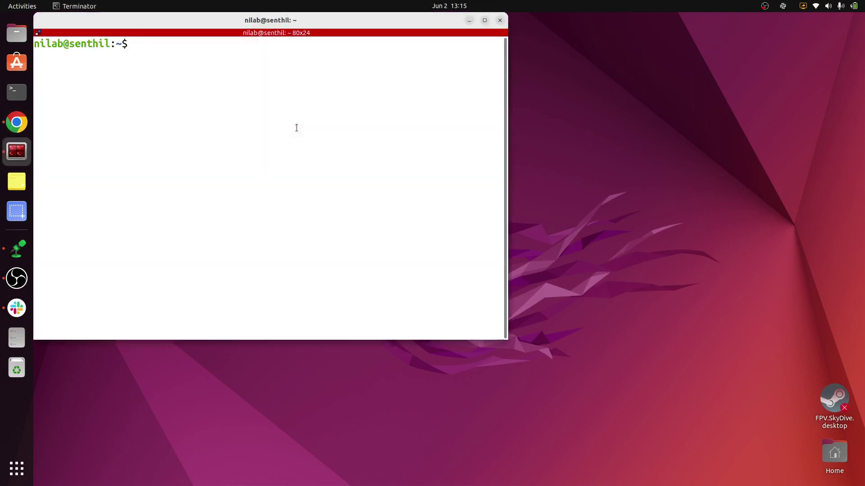
- Launch gazebo from the terminal and bring the simulator window to the front
text(gazebo)
key(Return)
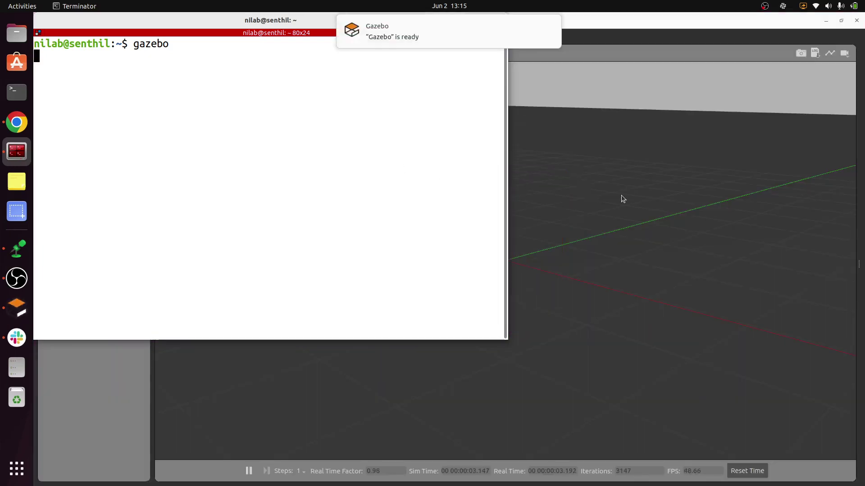
click(622, 198)
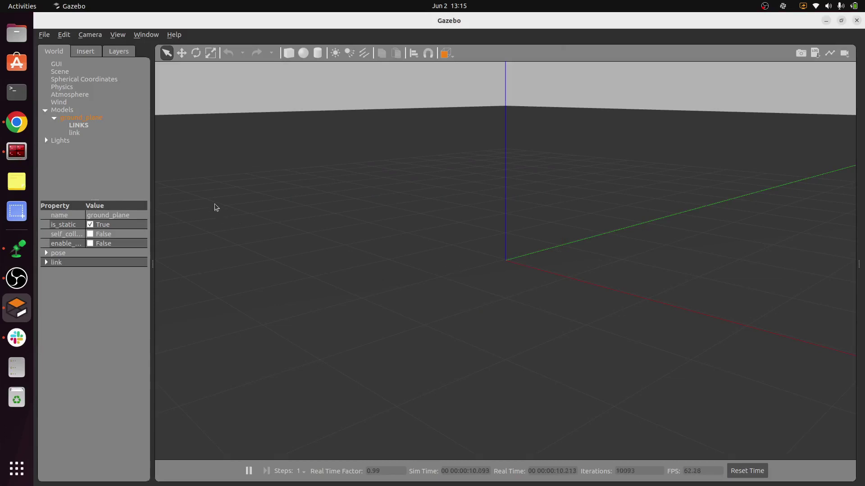
- Insert the saved simple_room model into the world, inspect its walls from several sides, and delete it
click(88, 57)
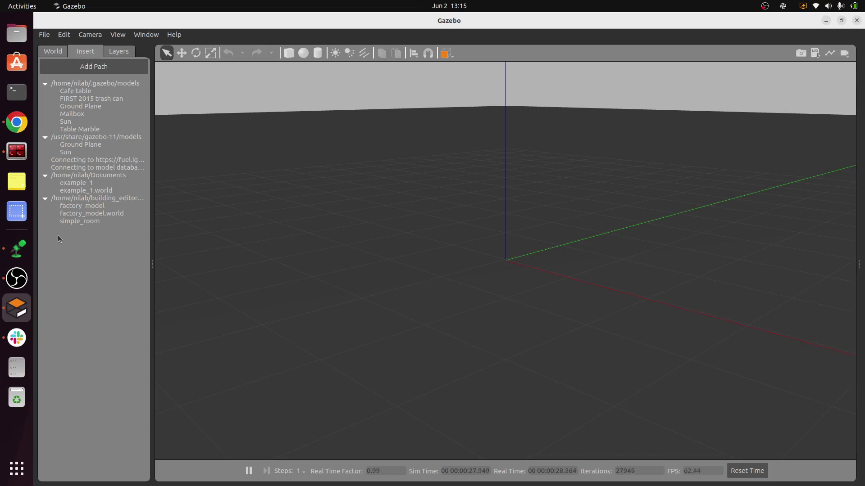
click(79, 220)
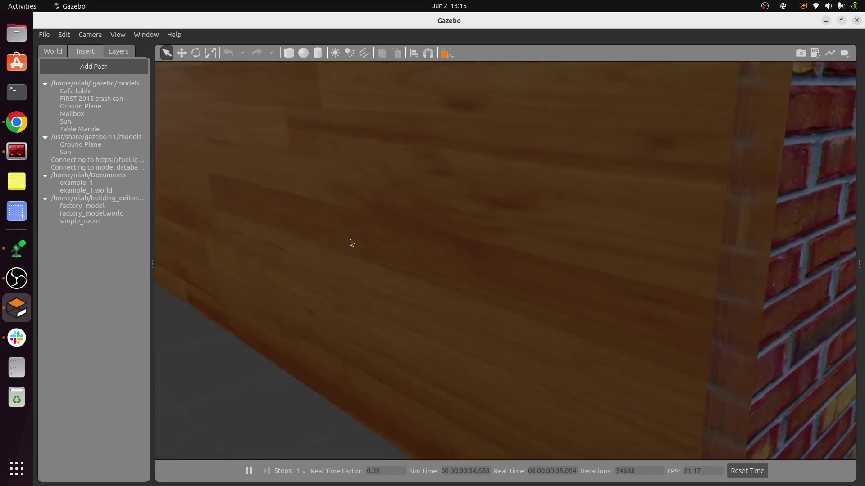
scroll(351, 239, down, 10)
middle_drag(350, 239, 502, 208)
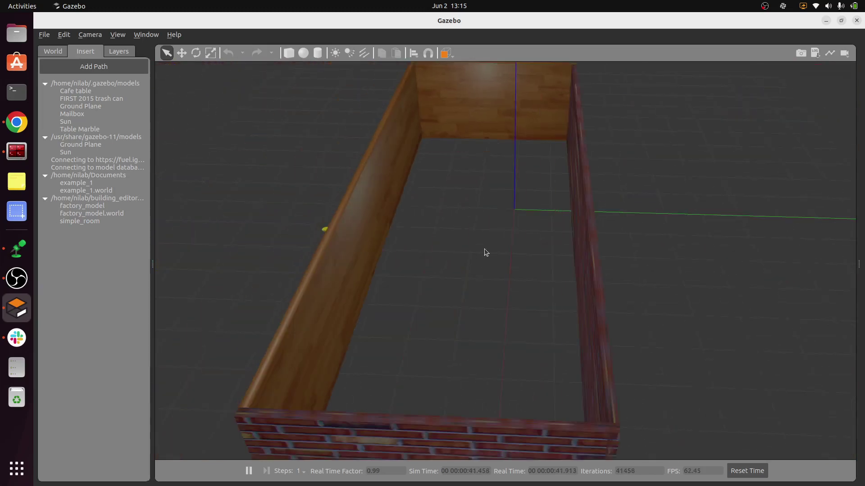
scroll(505, 208, up, 5)
scroll(506, 210, down, 5)
middle_drag(271, 229, 353, 97)
middle_drag(405, 96, 451, 81)
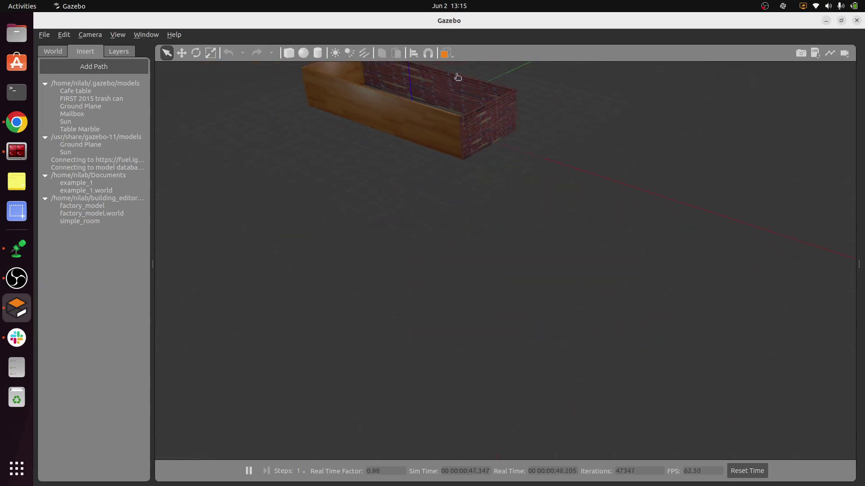
click(434, 136)
key(Delete)
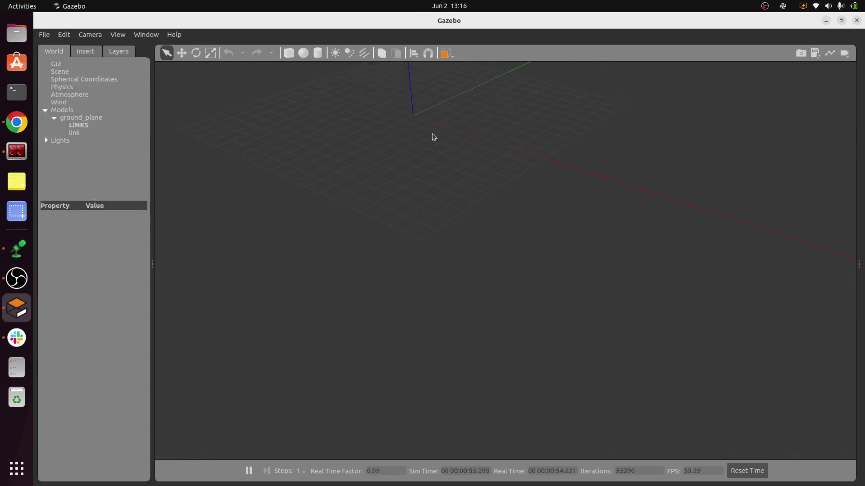
- Place the saved factory_model.world model in the world to inspect its layout and delete it
click(77, 58)
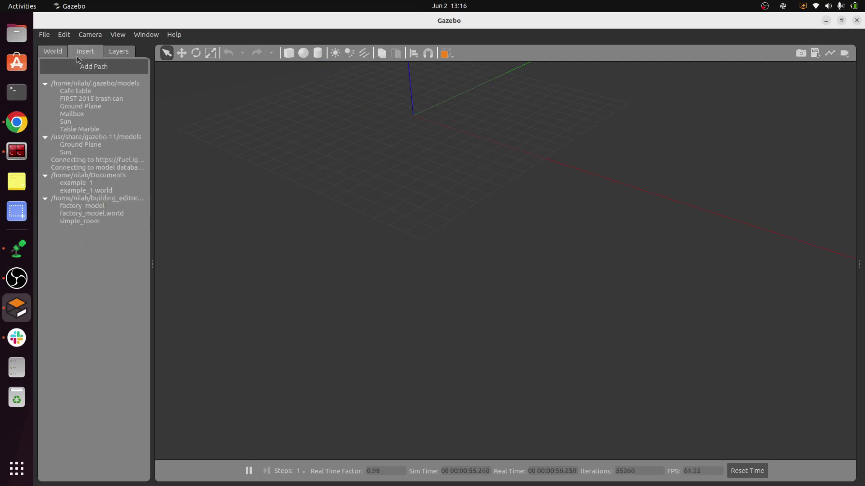
click(92, 214)
click(425, 131)
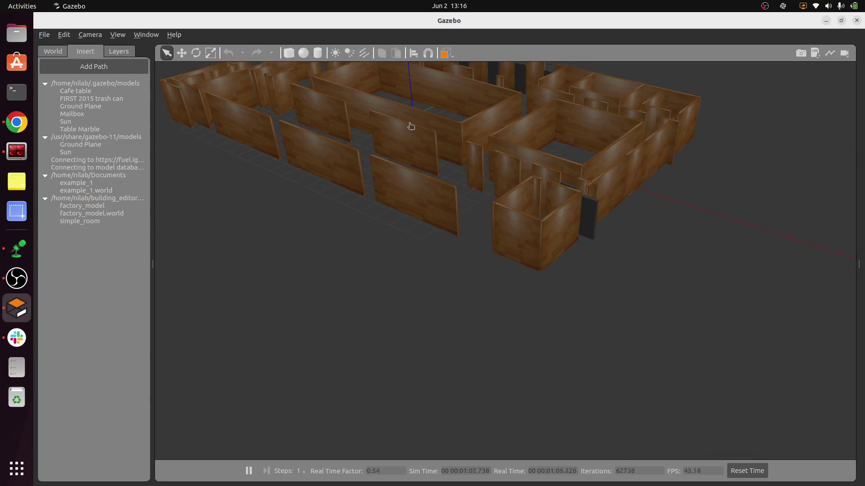
scroll(347, 110, down, 3)
mouse_move(340, 89)
middle_down()
mouse_move(309, 114)
mouse_move(251, 107)
mouse_move(270, 145)
mouse_move(322, 168)
mouse_move(386, 148)
mouse_move(369, 143)
mouse_move(372, 148)
middle_up()
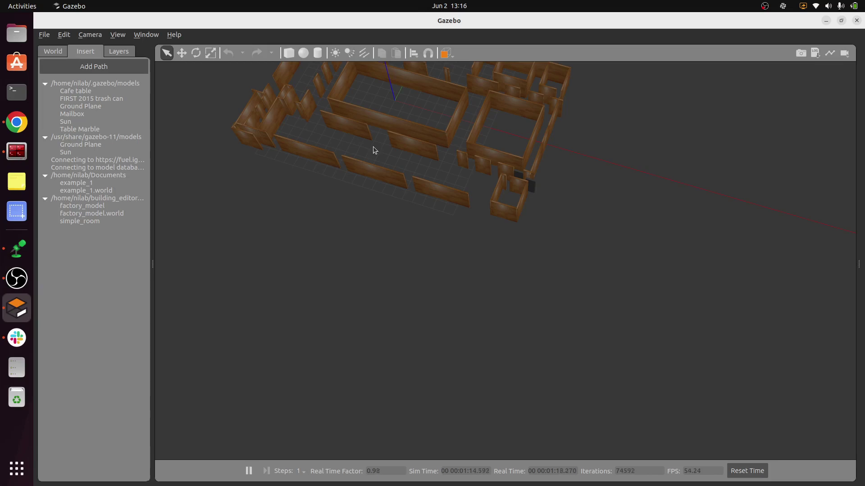
click(342, 118)
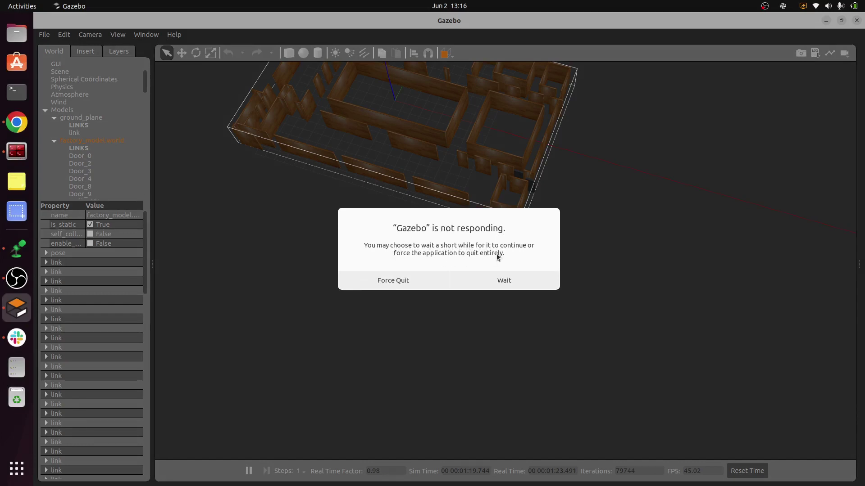
click(495, 279)
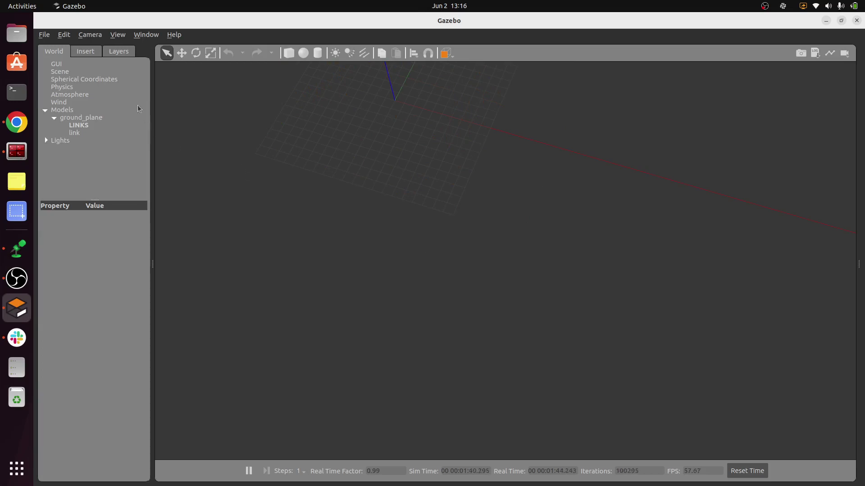
- Open the Building Editor
click(65, 35)
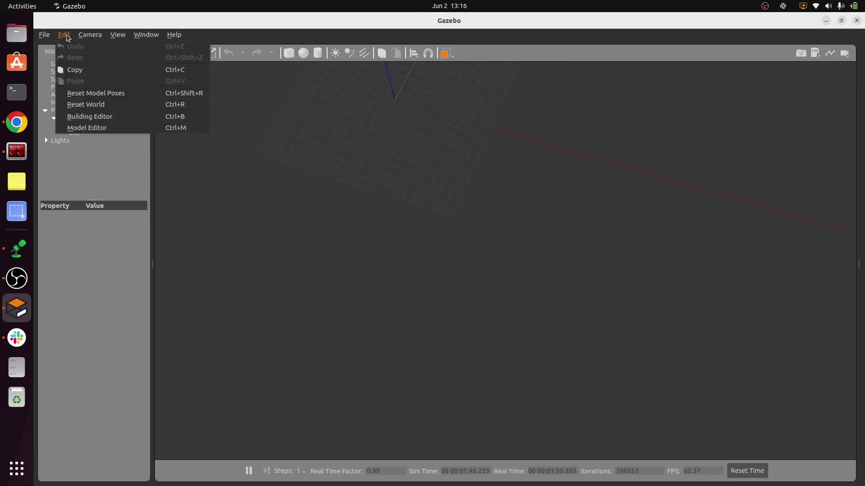
click(80, 117)
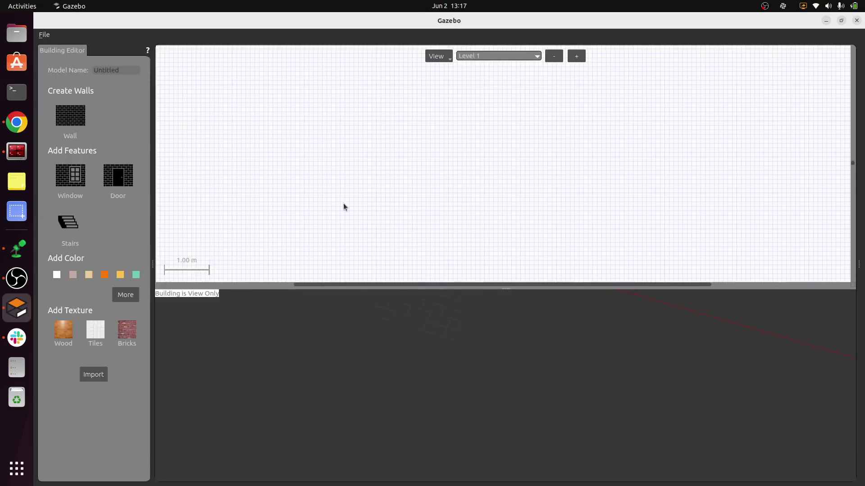
- Draw four connected walls forming a closed, wide rectangular room on Level 1 of the floor plan
click(82, 131)
click(263, 80)
click(262, 190)
click(683, 190)
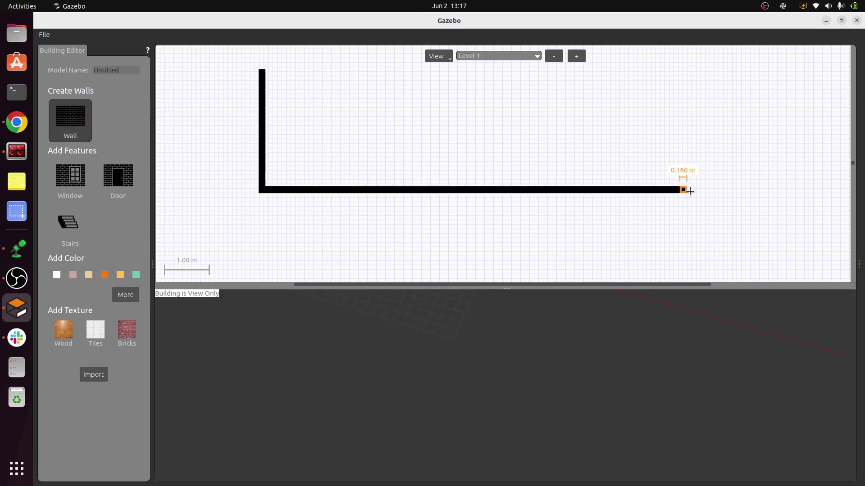
click(682, 72)
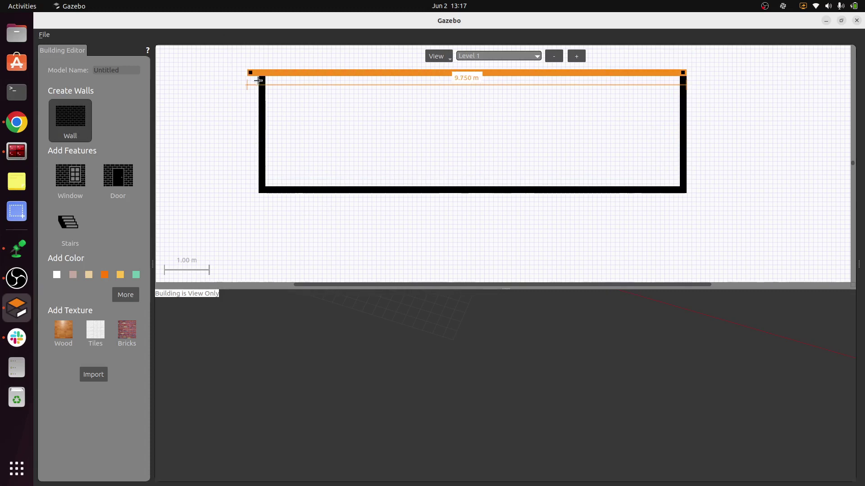
click(262, 72)
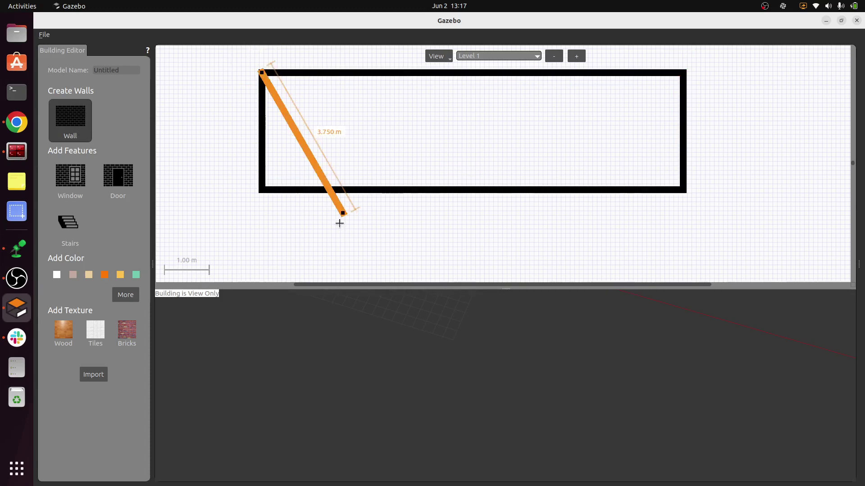
key(Escape)
- Apply the Wood texture to the two long walls of the rectangular room in the 3D view
mouse_move(388, 332)
middle_down()
mouse_move(427, 419)
mouse_move(405, 368)
mouse_move(350, 302)
mouse_move(306, 295)
mouse_move(473, 326)
mouse_move(473, 337)
mouse_move(415, 319)
mouse_move(423, 299)
mouse_move(444, 323)
middle_up()
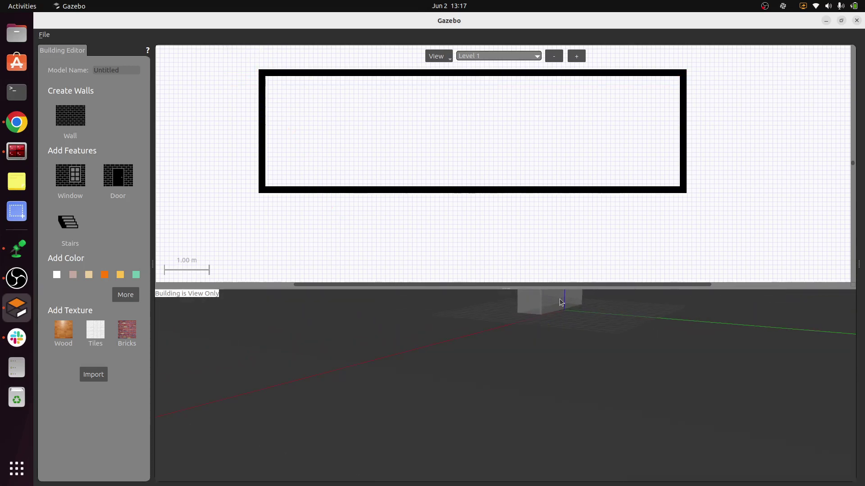
scroll(561, 302, up, 6)
middle_drag(558, 342, 721, 398)
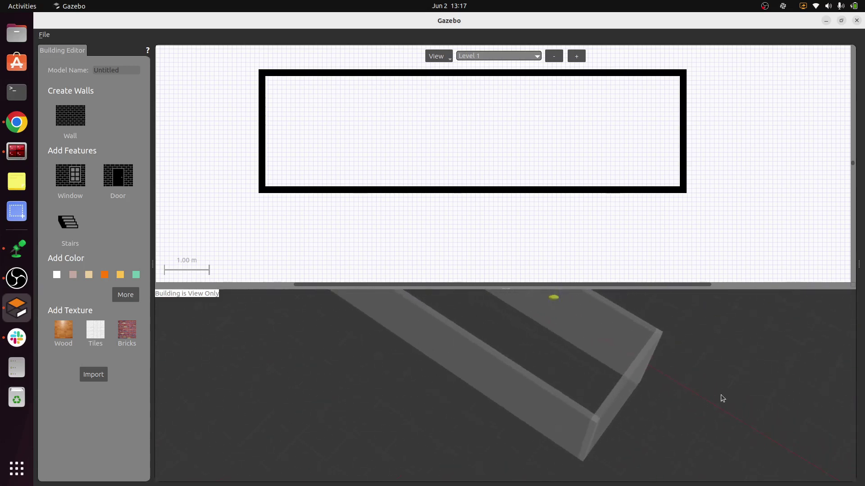
click(63, 333)
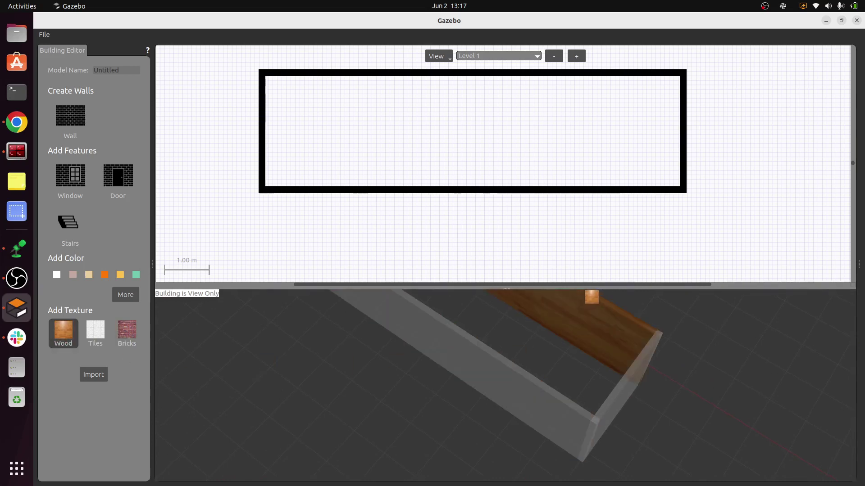
click(504, 390)
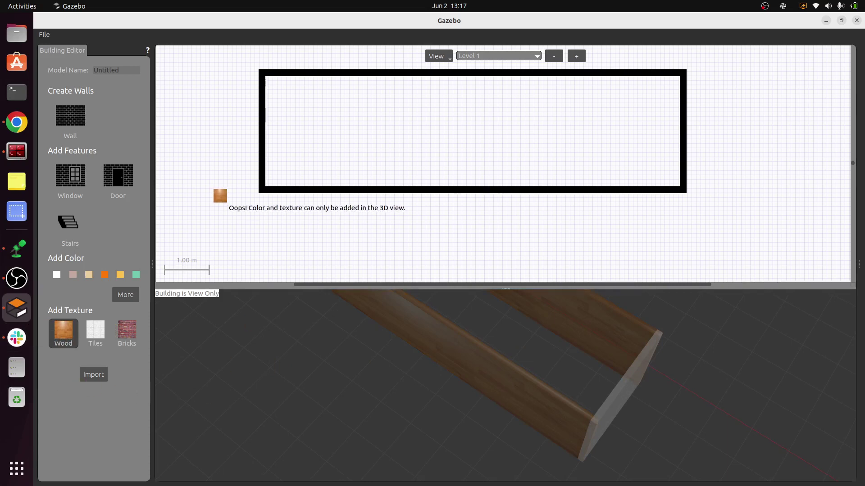
key(Escape)
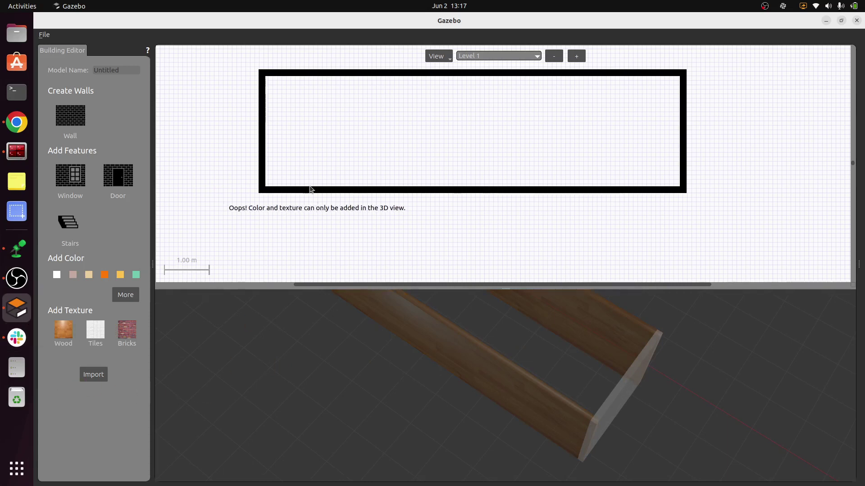
click(70, 118)
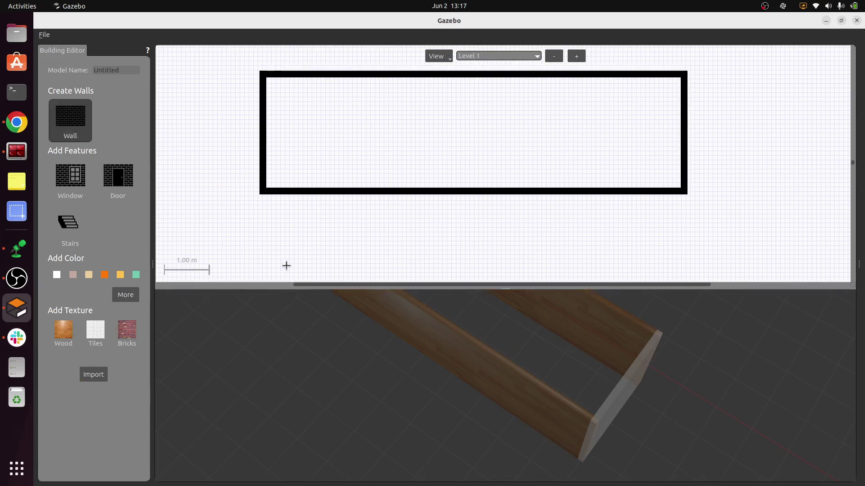
click(258, 230)
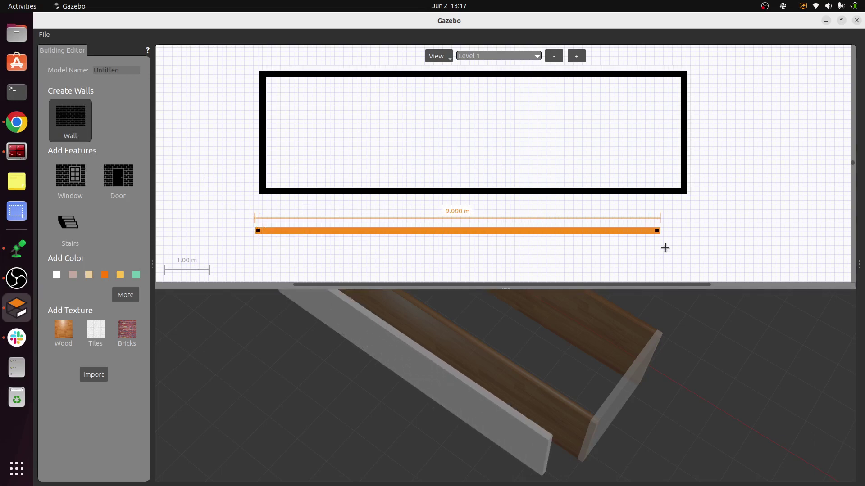
key(Escape)
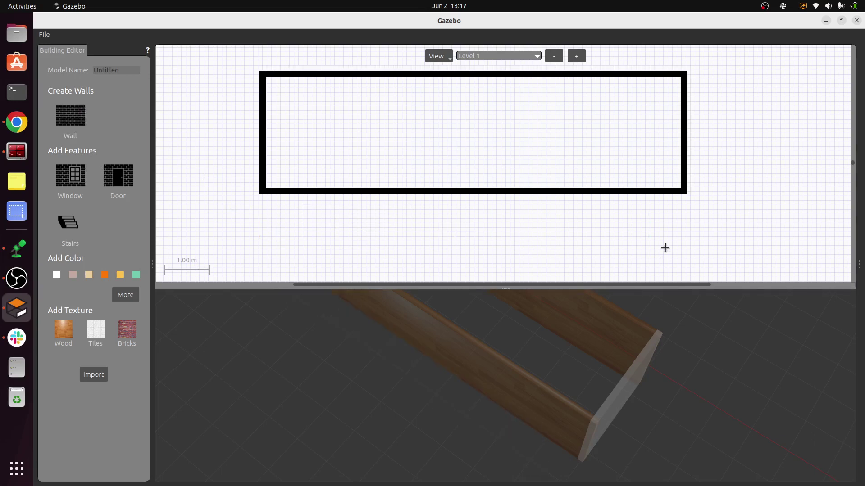
- Delete all four walls of the rectangular room to clear the floor plan
click(579, 192)
key(Delete)
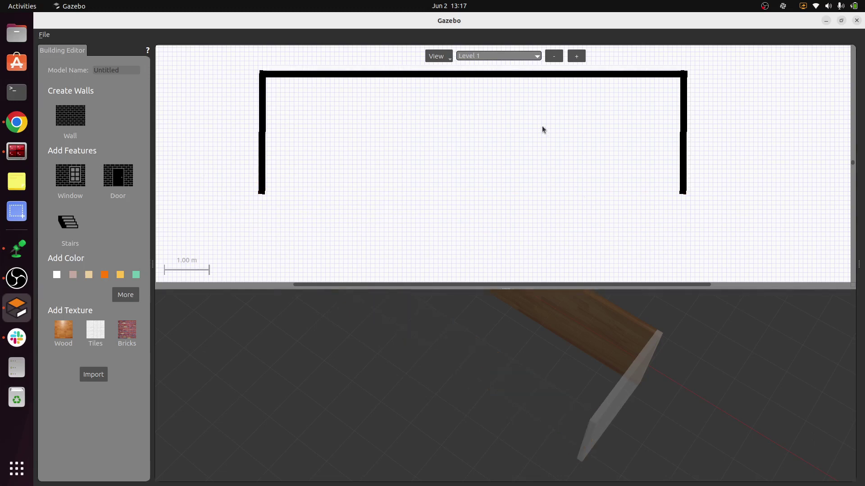
click(597, 75)
key(Delete)
click(684, 135)
key(Delete)
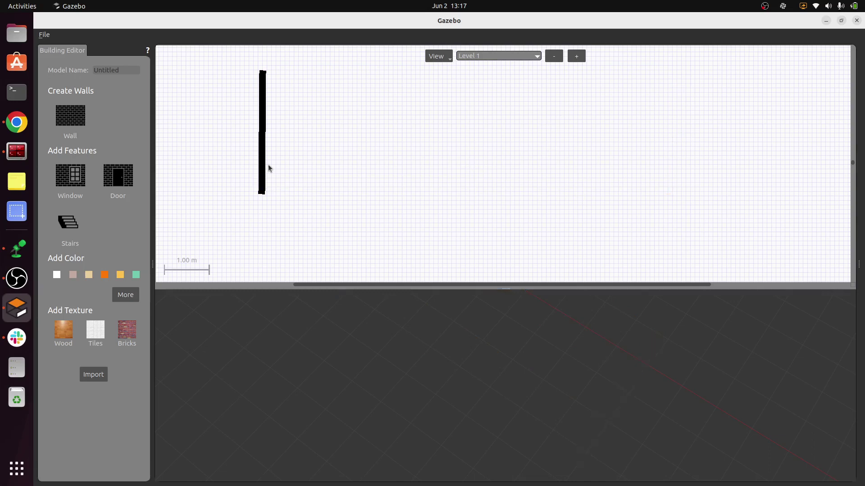
click(264, 166)
key(Delete)
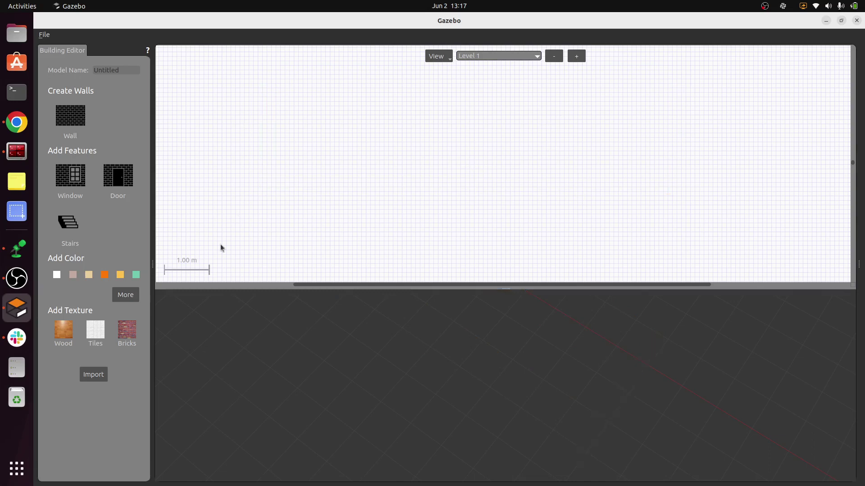
- Start importing a building floor plan image and select floorplan_example.png in the Downloads folder
click(90, 377)
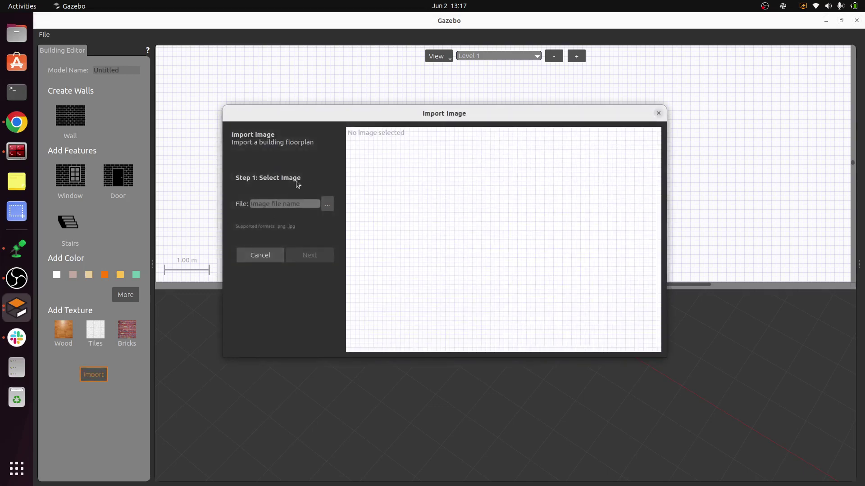
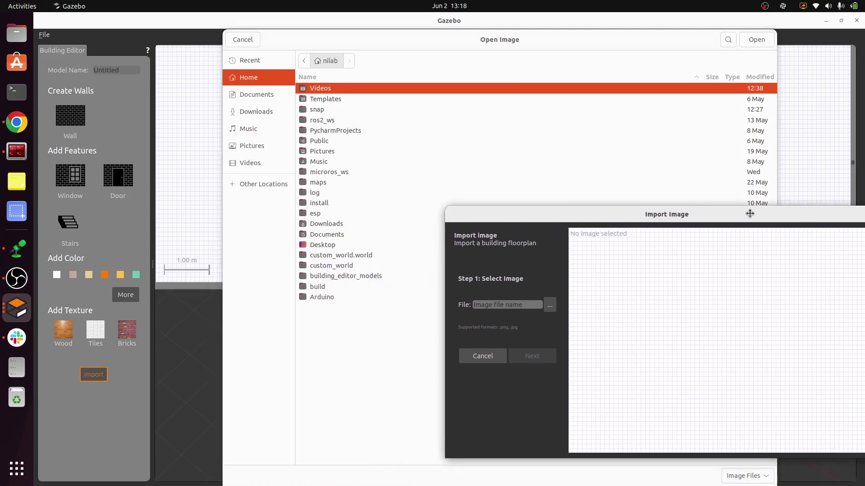
click(329, 221)
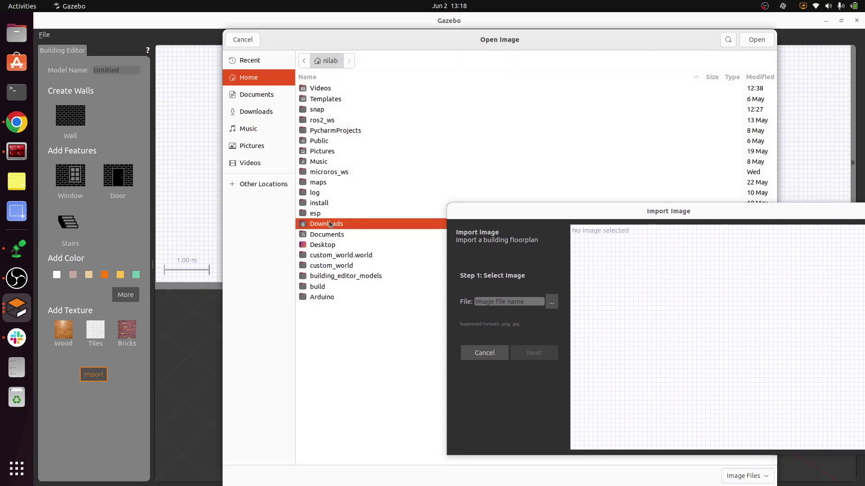
double_click(340, 220)
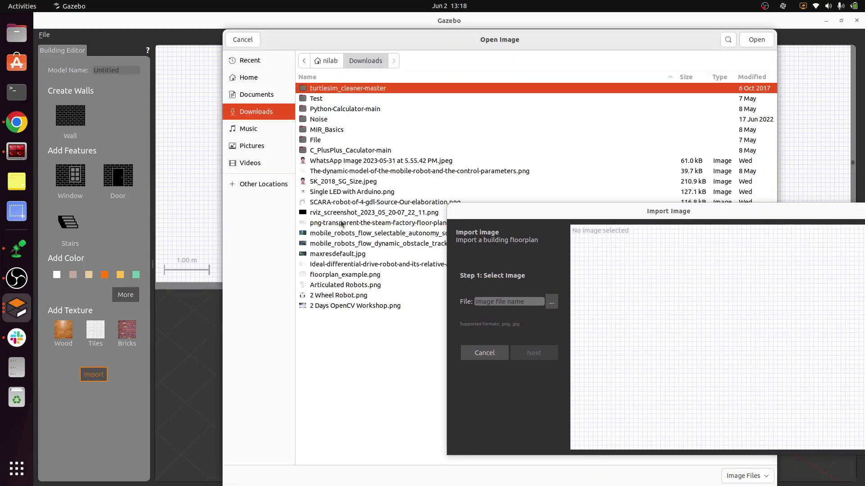
click(328, 275)
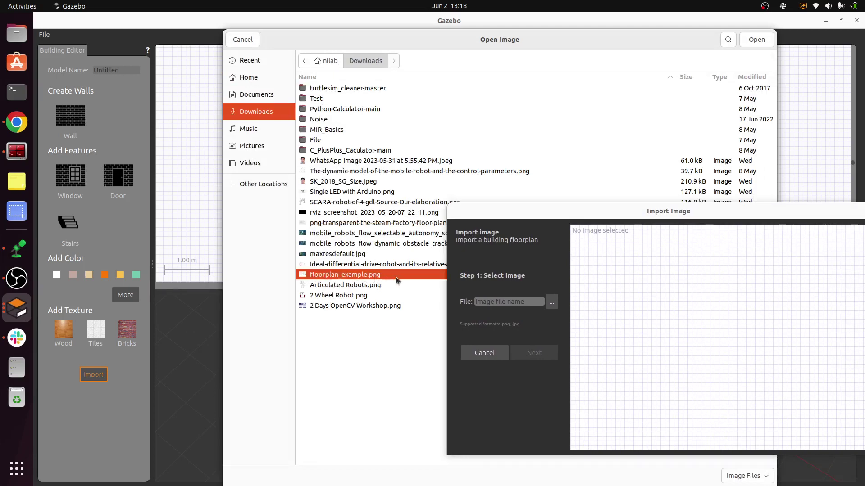
- Switch to Chrome and move the Import Image dialog clear of the enlarged floor plan preview to view it
click(11, 126)
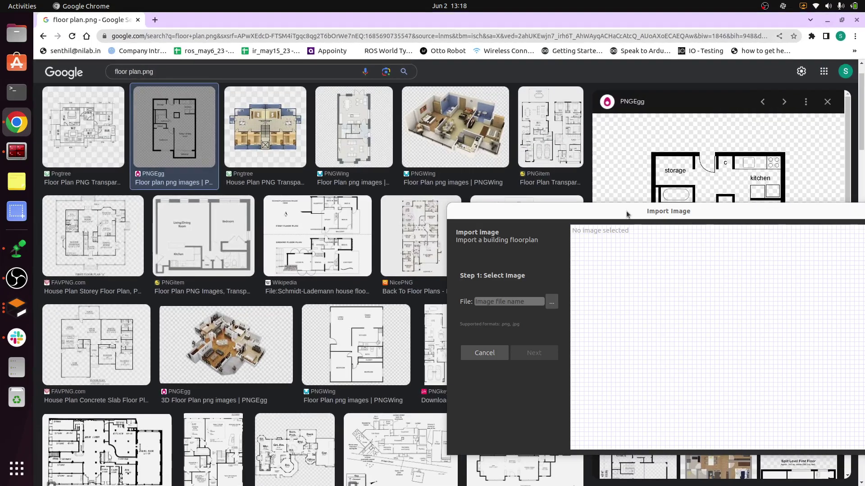
drag(626, 210, 238, 214)
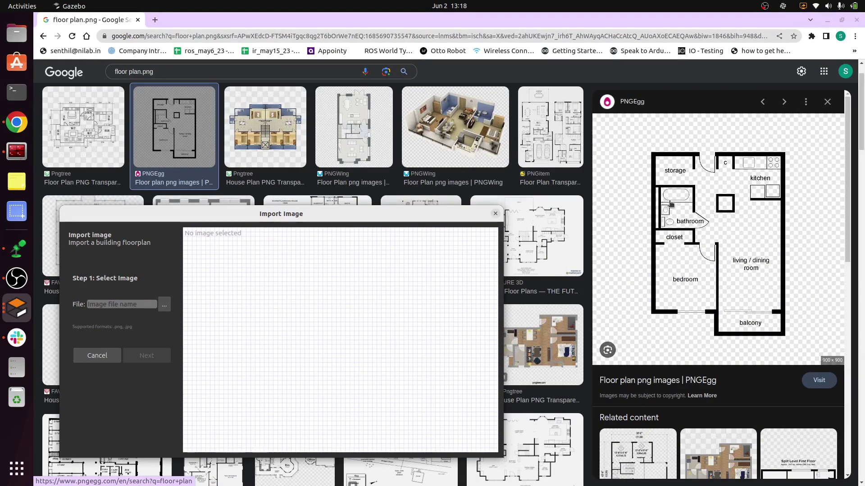
- Save the enlarged PNGEgg floor plan image to the Downloads folder as floor_plan_1.png
right_click(714, 175)
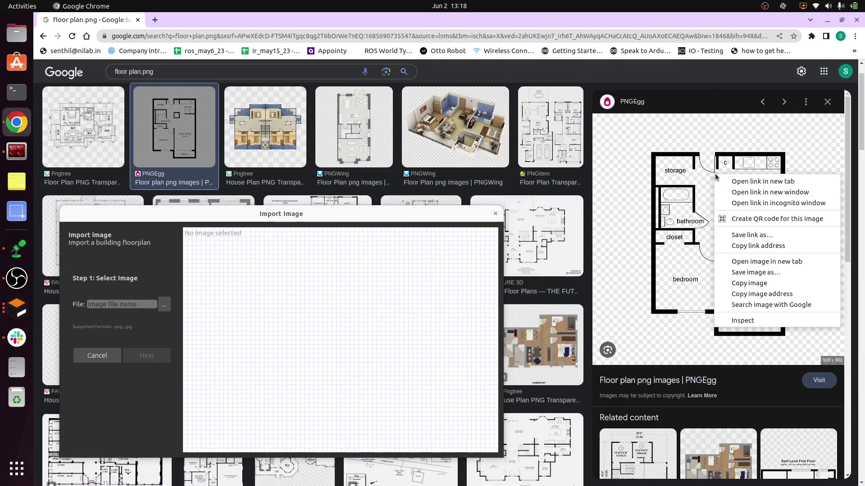
click(767, 273)
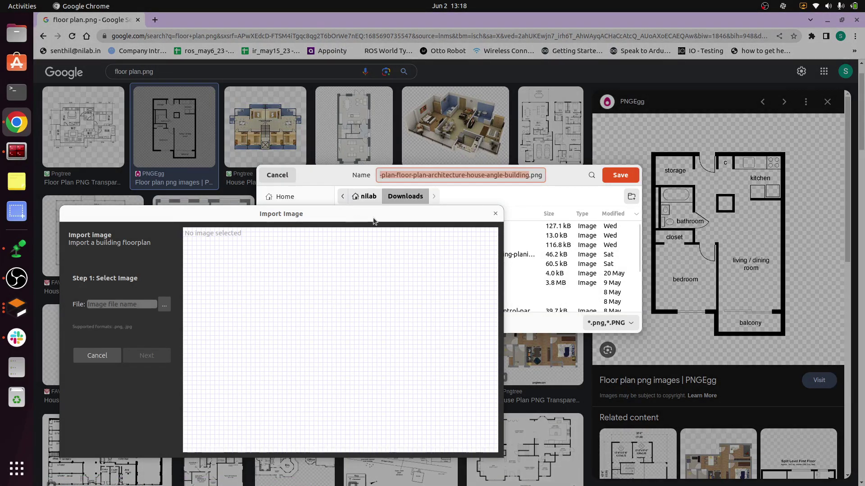
drag(375, 219, 353, 274)
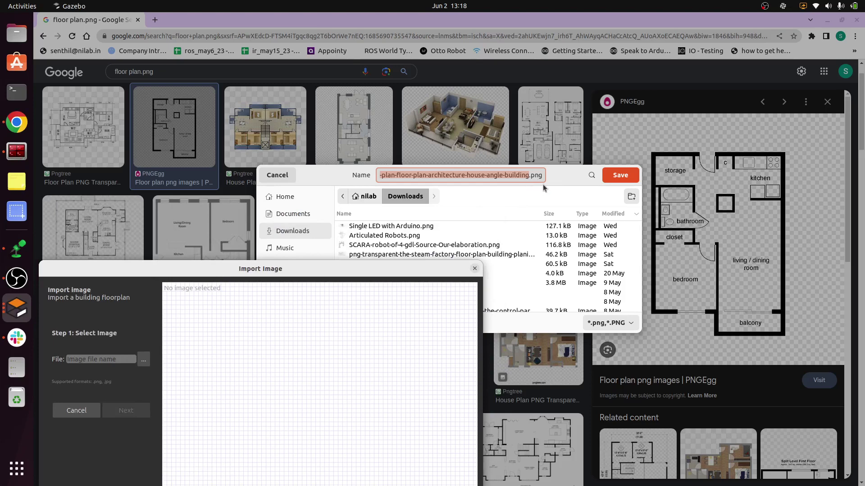
click(384, 178)
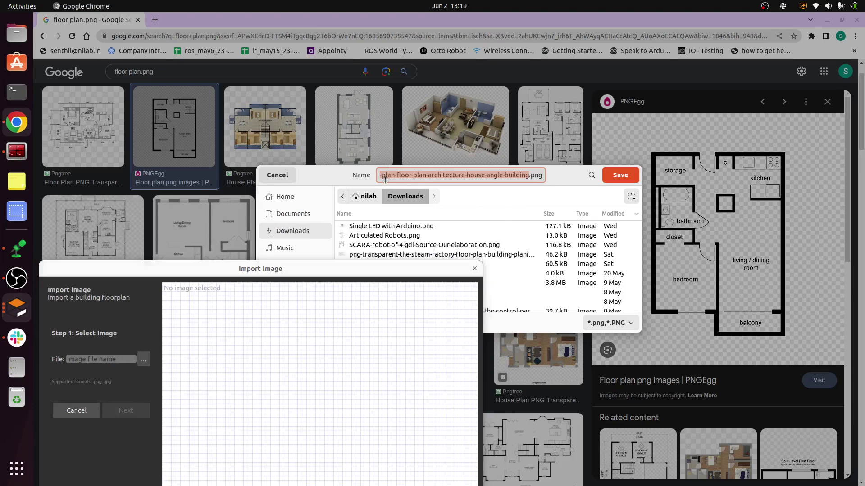
triple_click(385, 179)
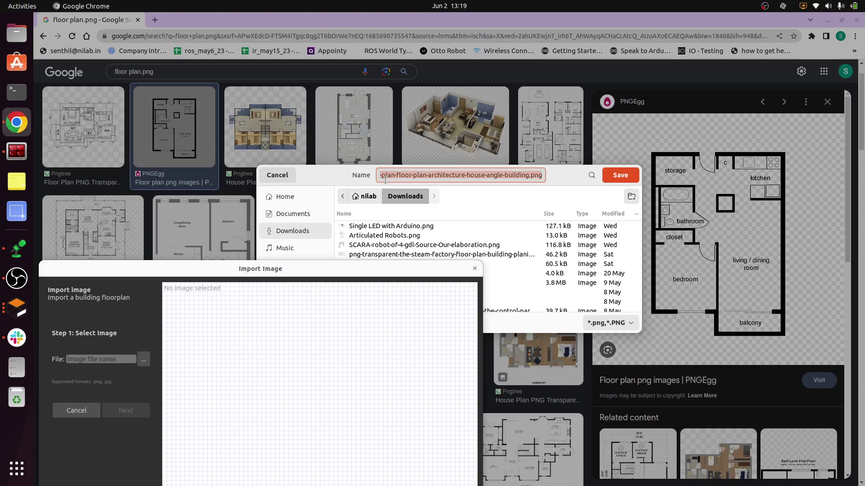
text(Floo)
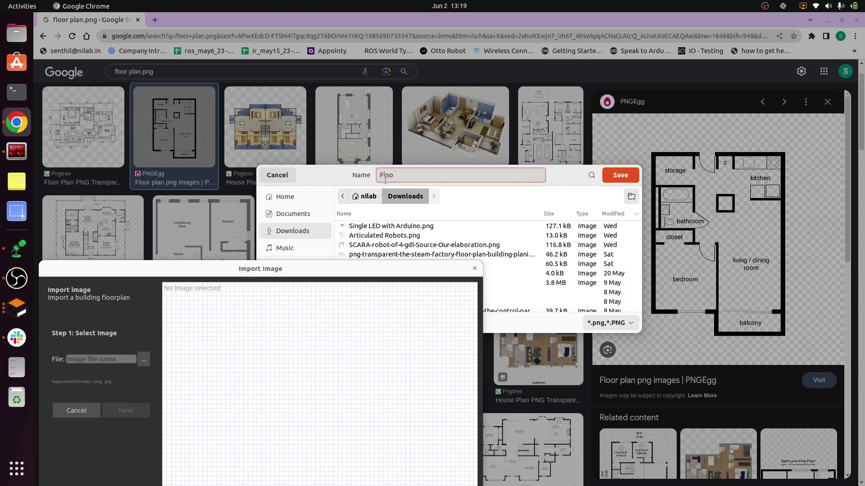
text(r_)
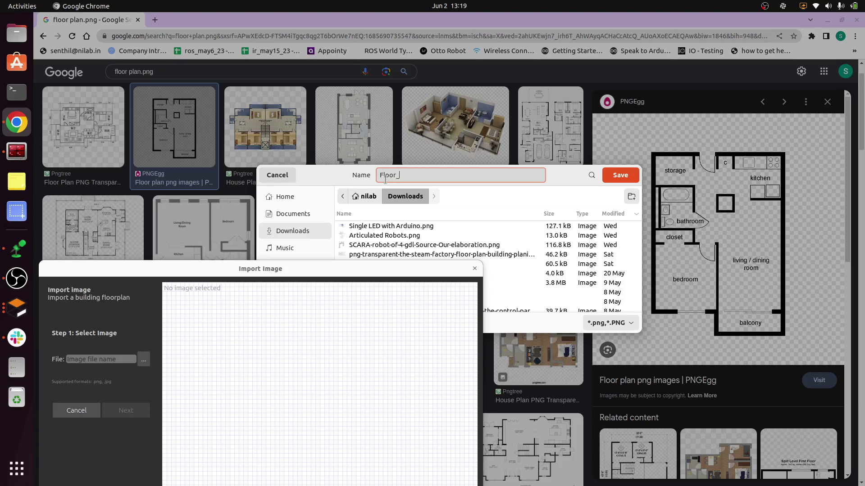
text(pla)
key(BackSpace)
text(f)
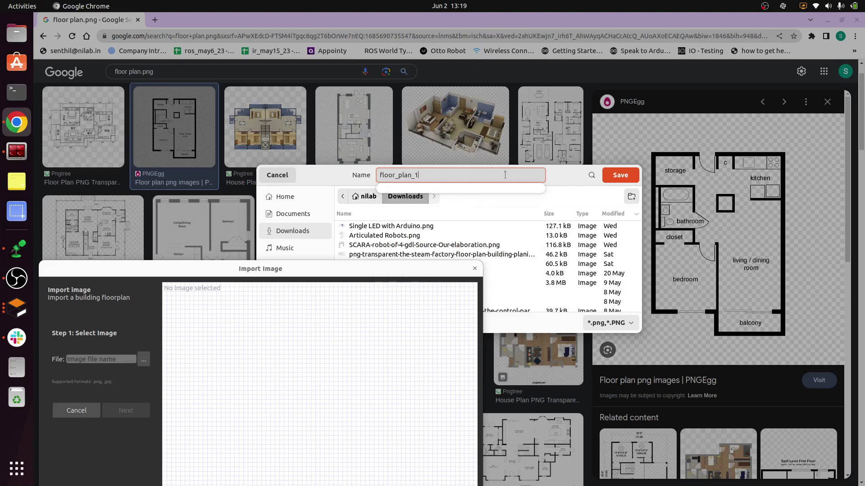
text(.png)
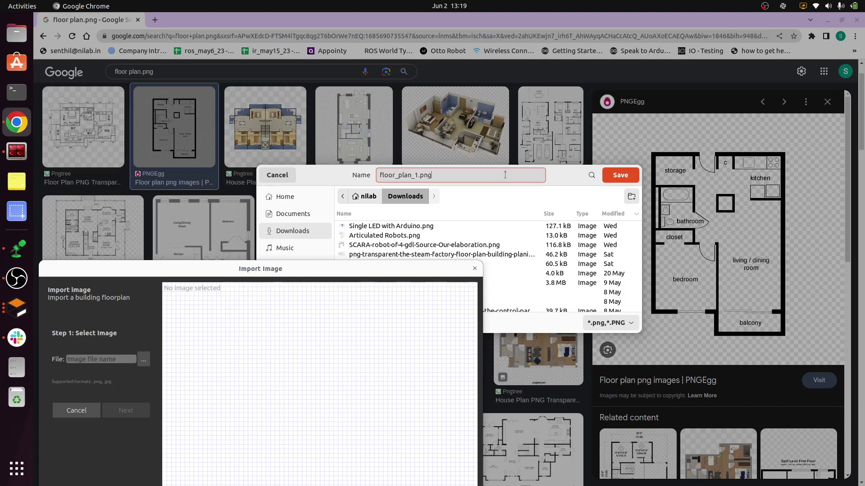
click(626, 173)
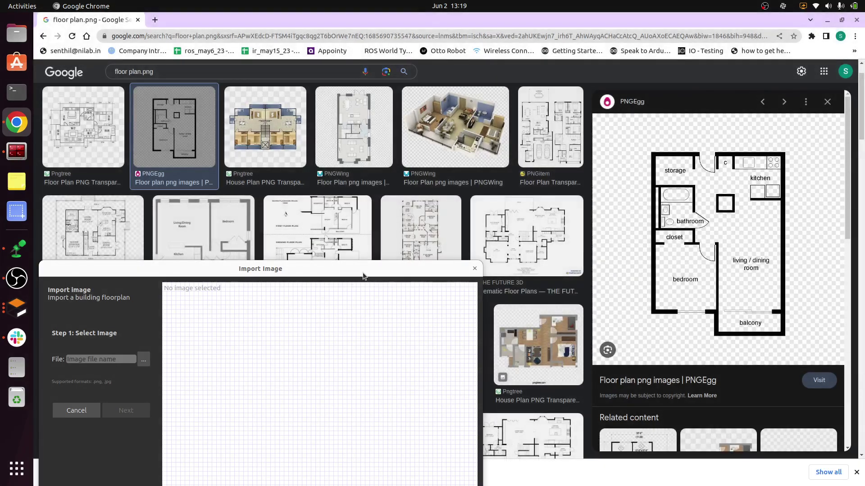
- Switch back to Gazebo and load floor_plan_1.png from Downloads as the floor plan image to import
drag(363, 275, 546, 142)
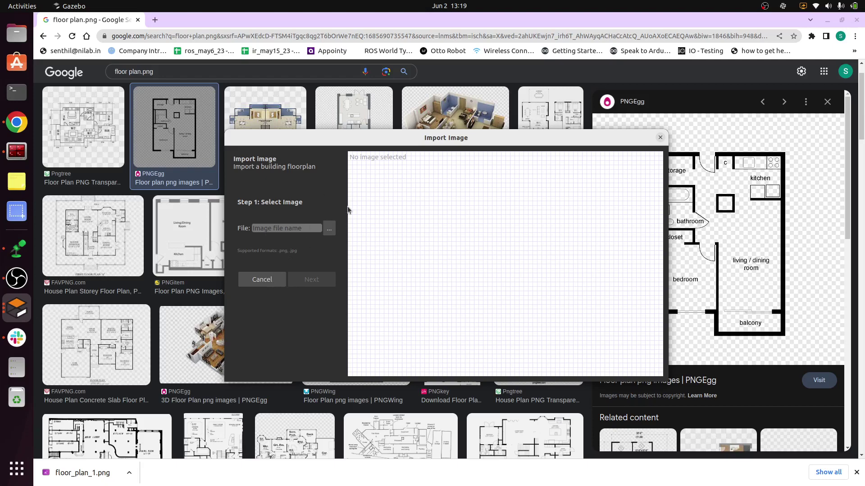
click(828, 21)
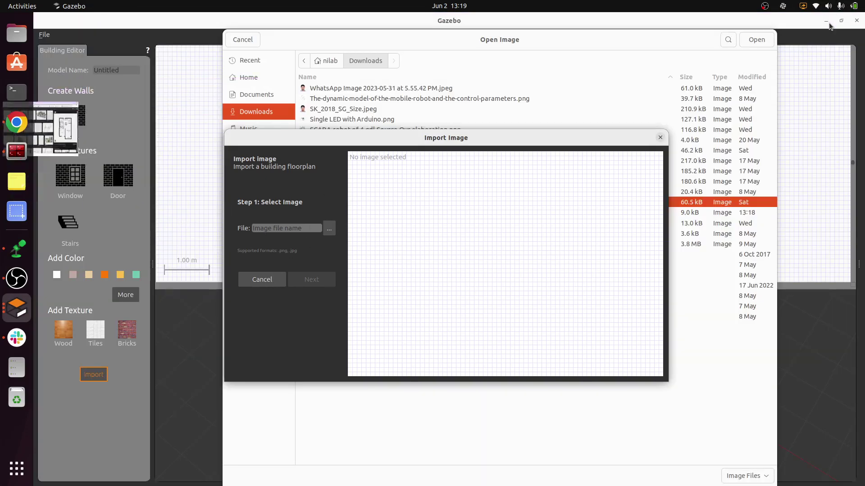
drag(577, 137, 675, 245)
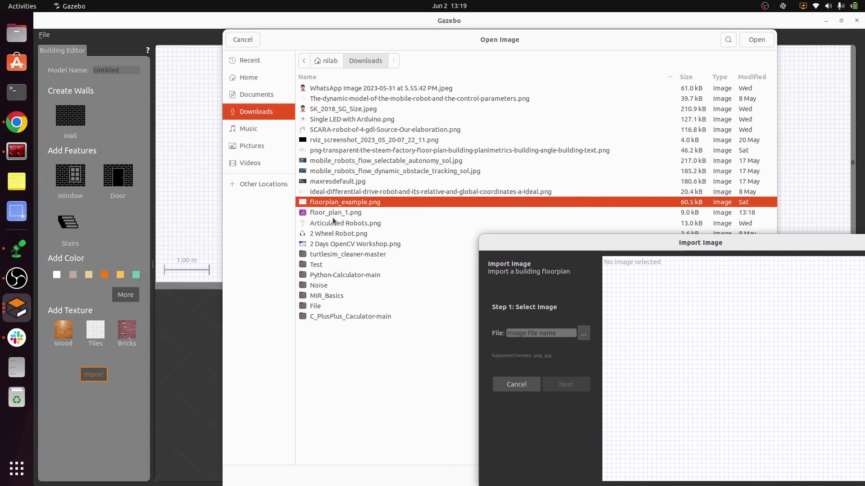
click(242, 129)
click(251, 115)
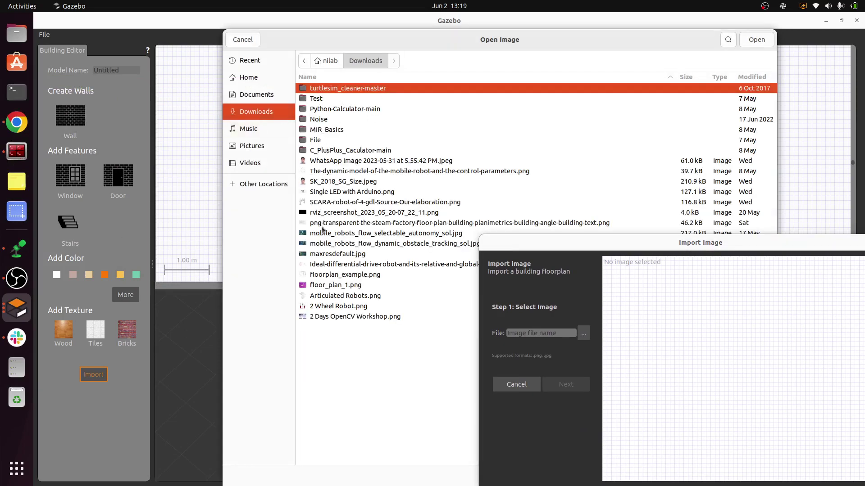
click(326, 285)
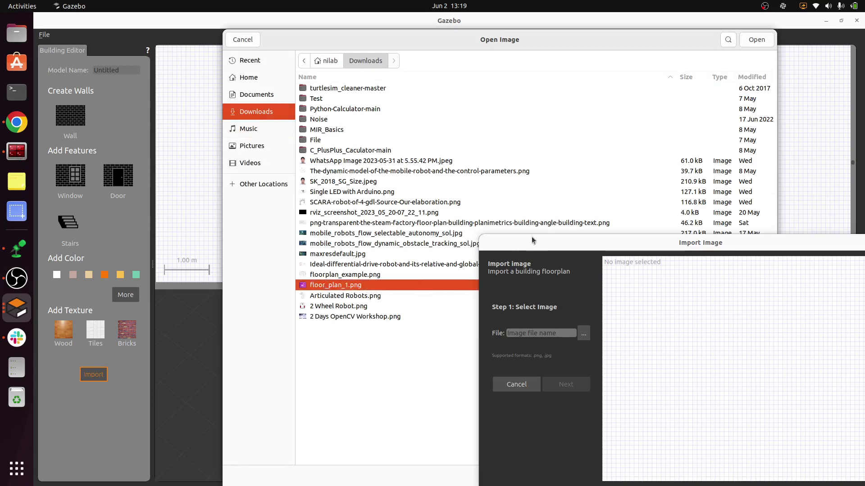
drag(484, 243, 279, 185)
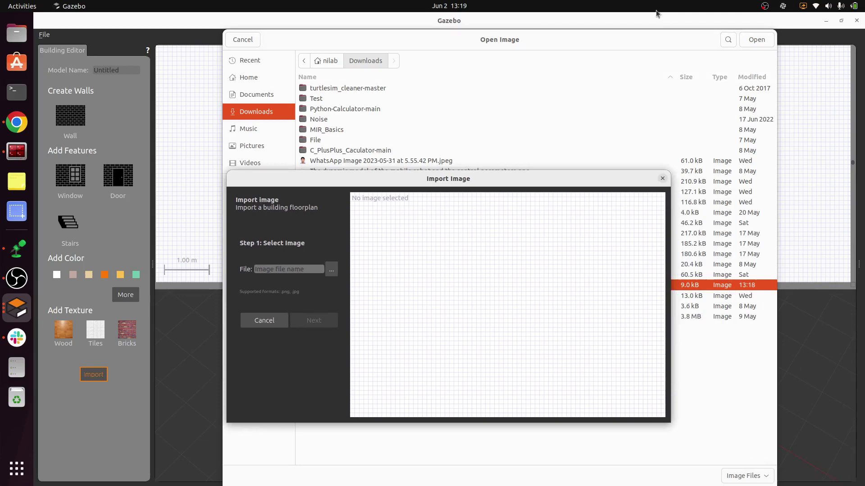
click(756, 41)
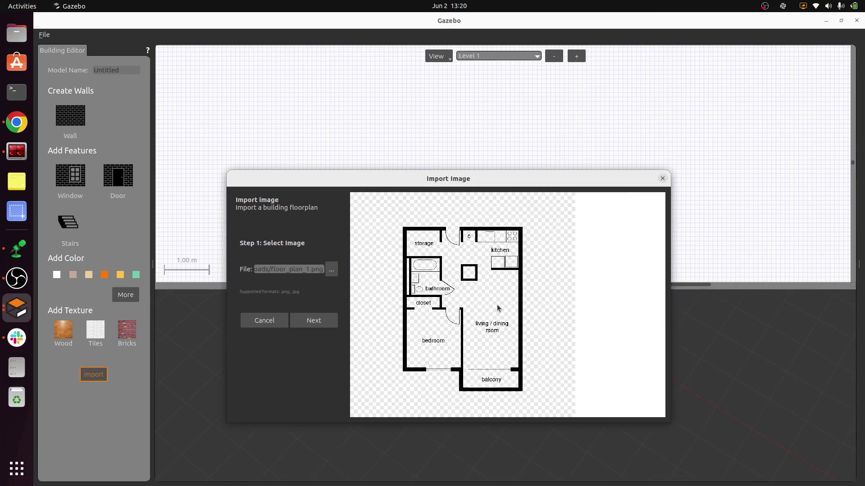
- Set the image scale with a 1 m line across the entrance door opening and finish the import
click(314, 321)
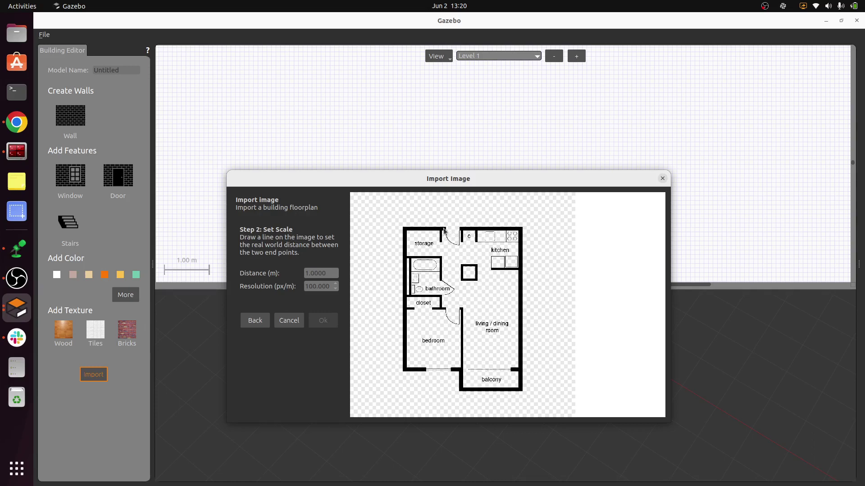
drag(445, 231, 463, 231)
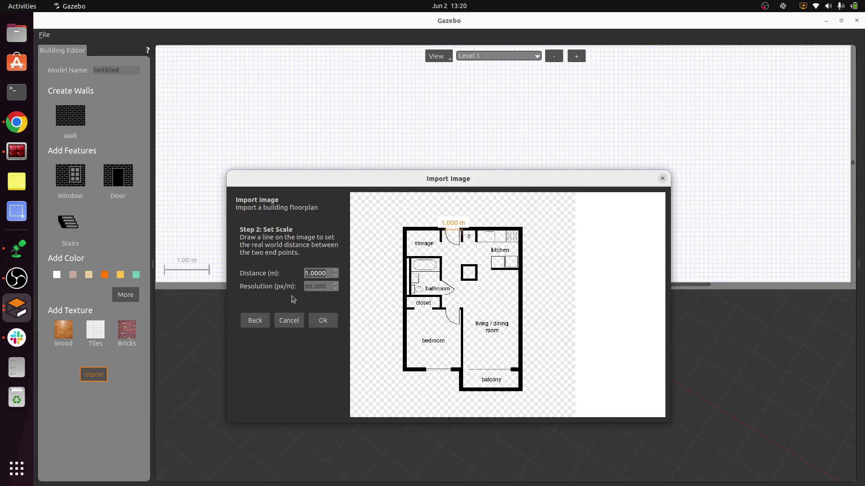
click(331, 319)
- Trace a connected wall run from the entrance opening around the storage corner, down the outer bedroom side, to the near edge of the bedroom window
scroll(491, 207, down, 3)
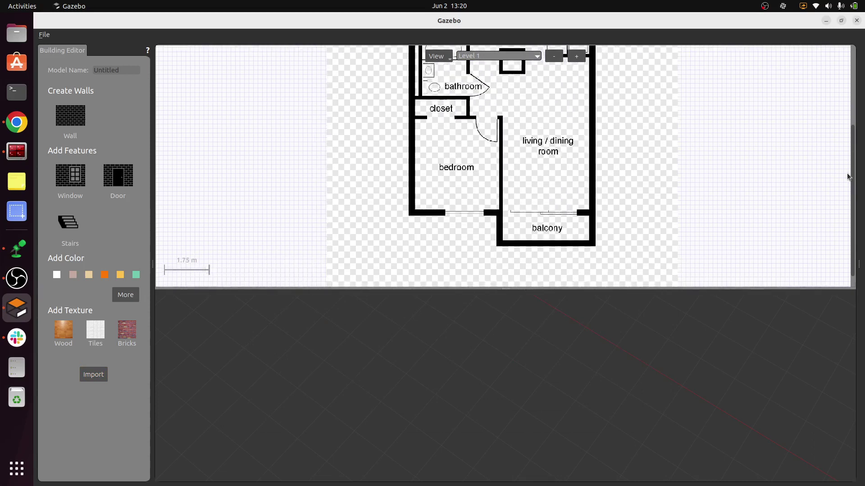
drag(852, 182, 862, 109)
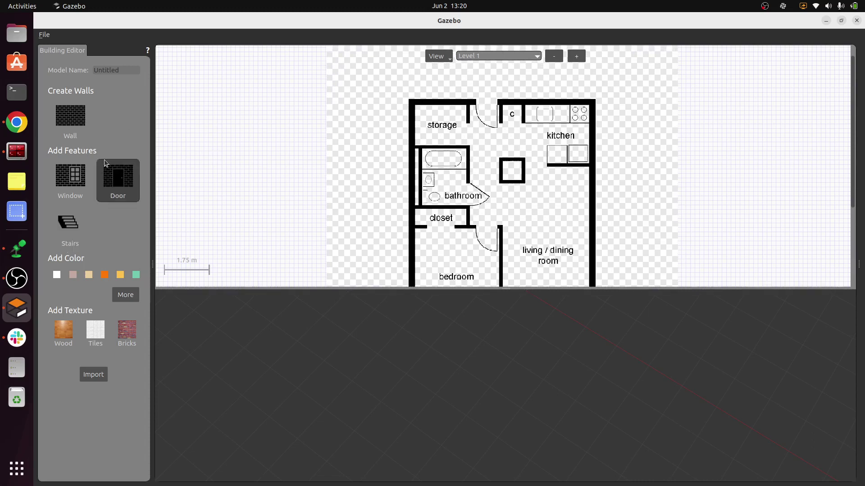
click(76, 117)
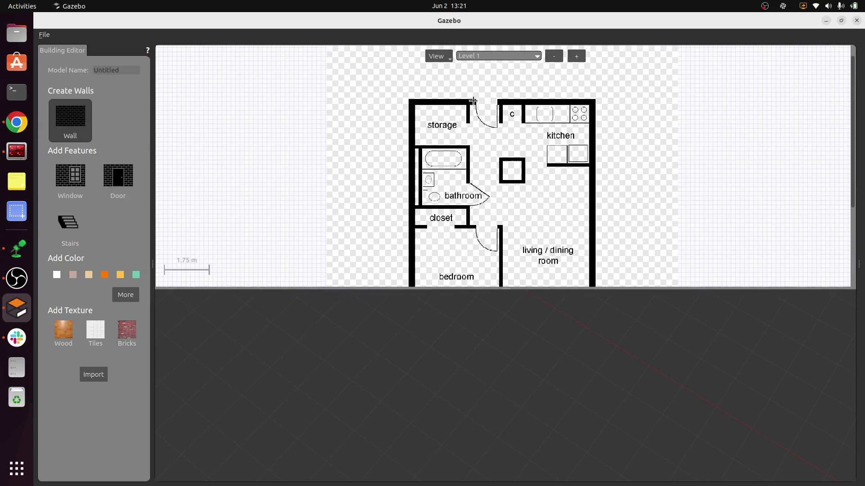
click(473, 101)
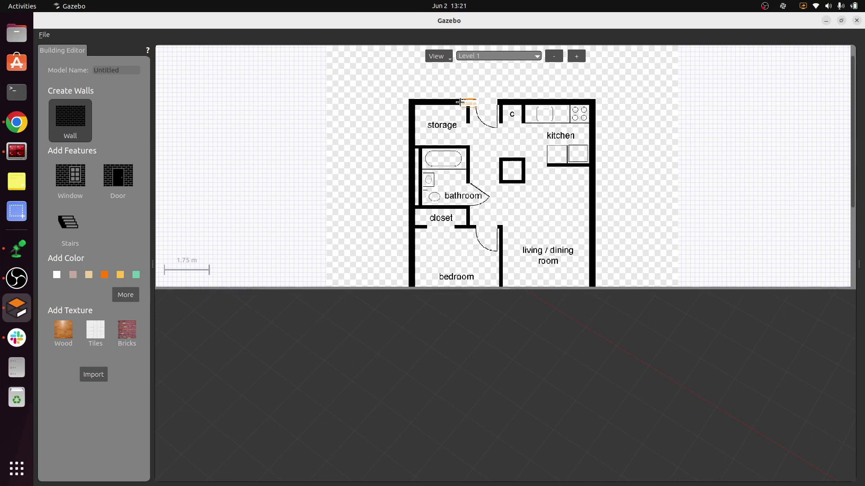
click(410, 101)
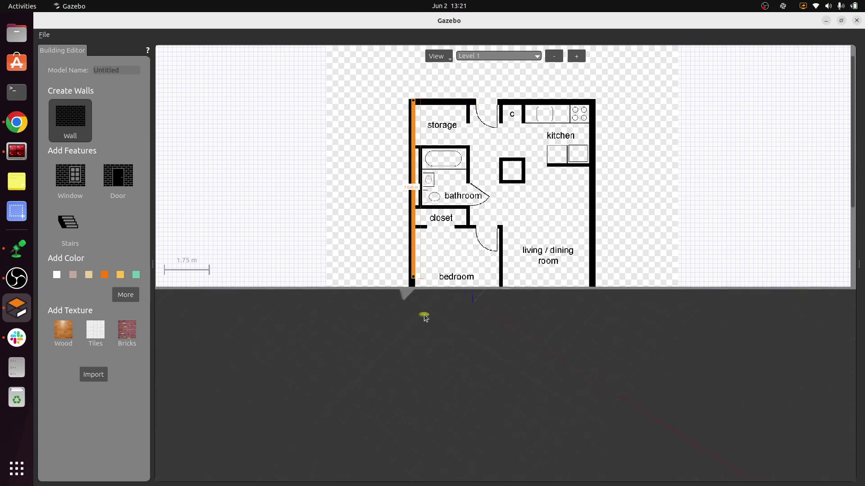
middle_drag(436, 296, 488, 331)
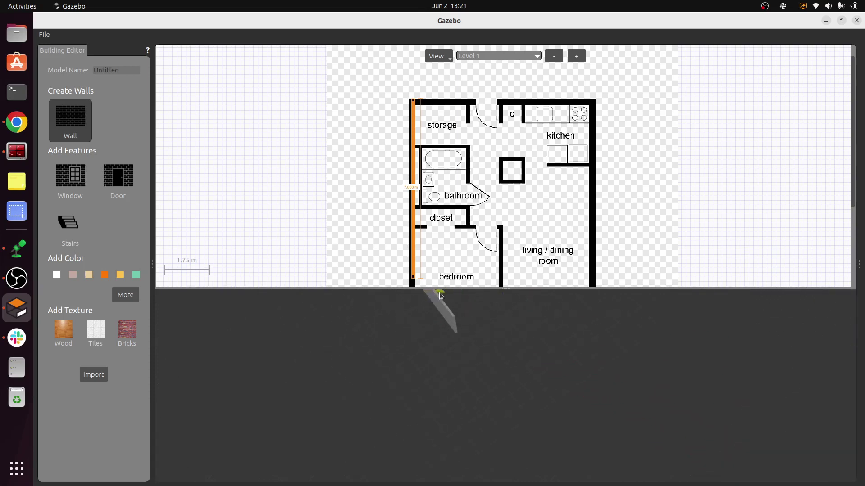
scroll(446, 253, down, 5)
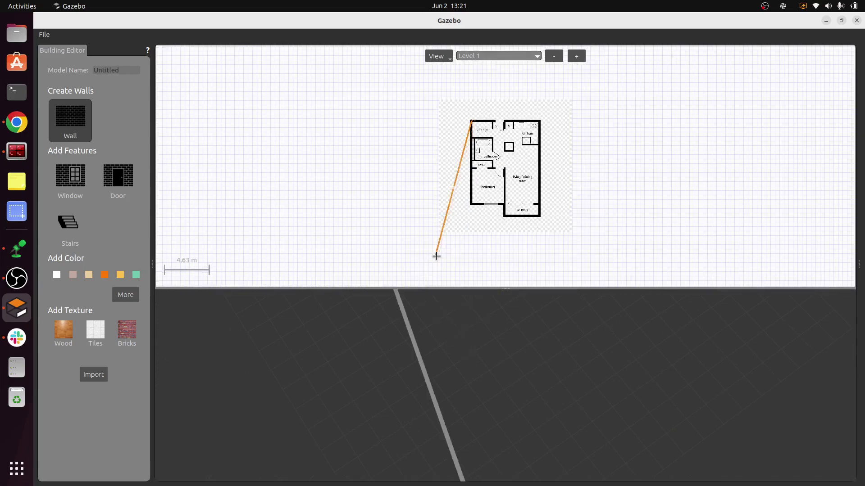
scroll(475, 205, up, 3)
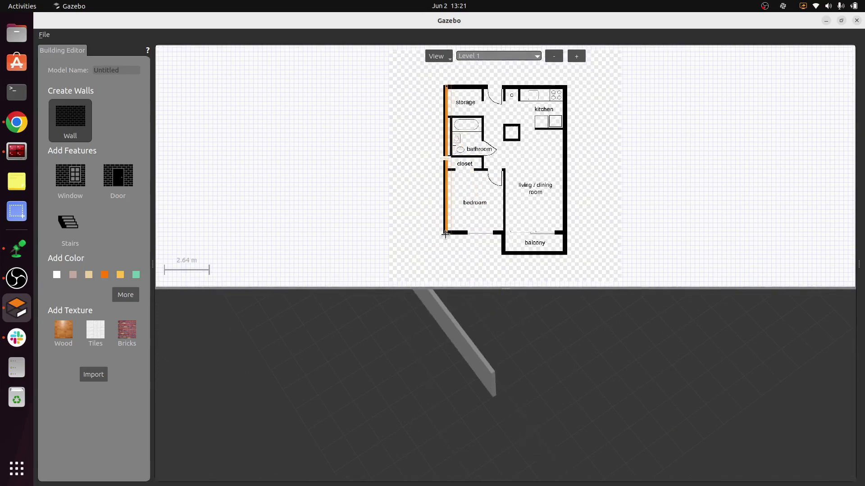
click(448, 234)
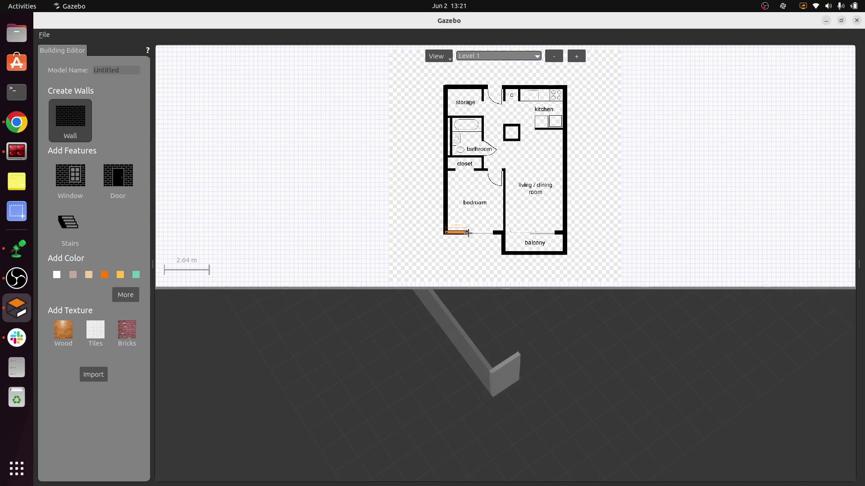
click(467, 233)
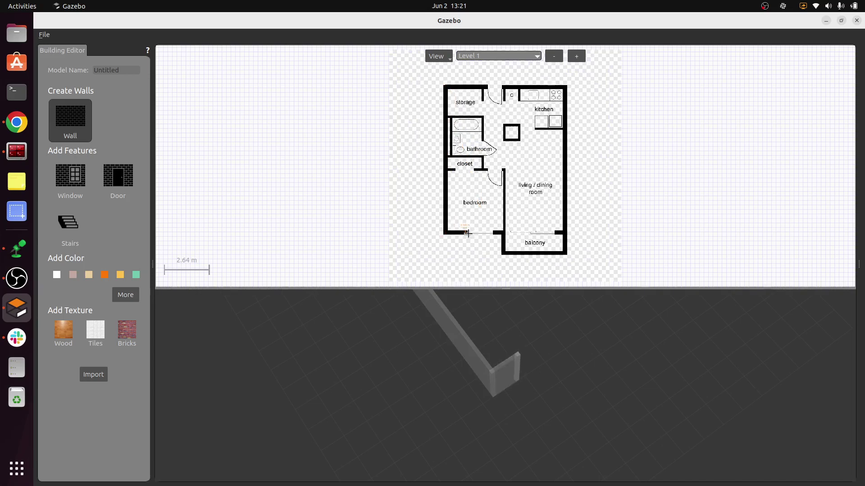
right_click(467, 233)
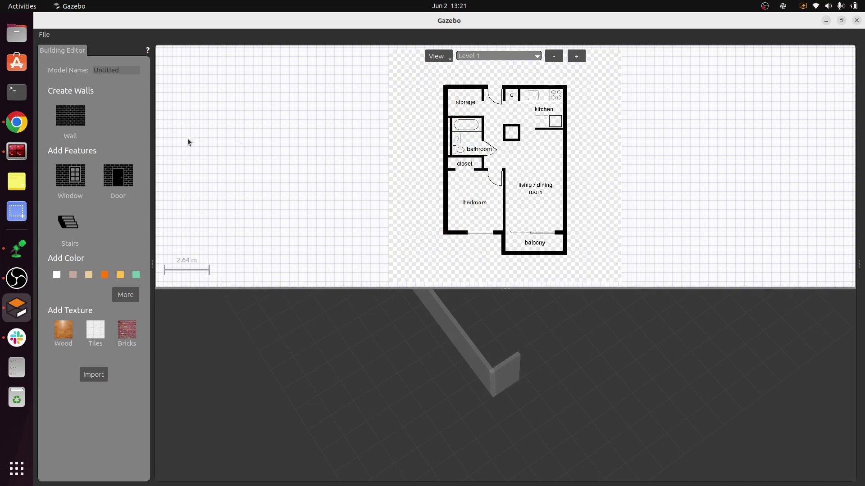
- Trace a connected wall run from the bedroom window's far edge around the balcony, up the outer living room side, and past the kitchen to the entrance opening
click(89, 123)
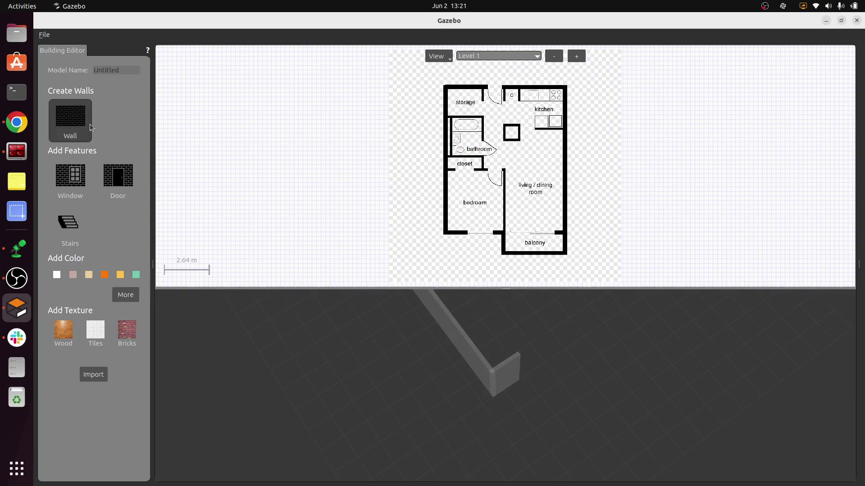
click(494, 233)
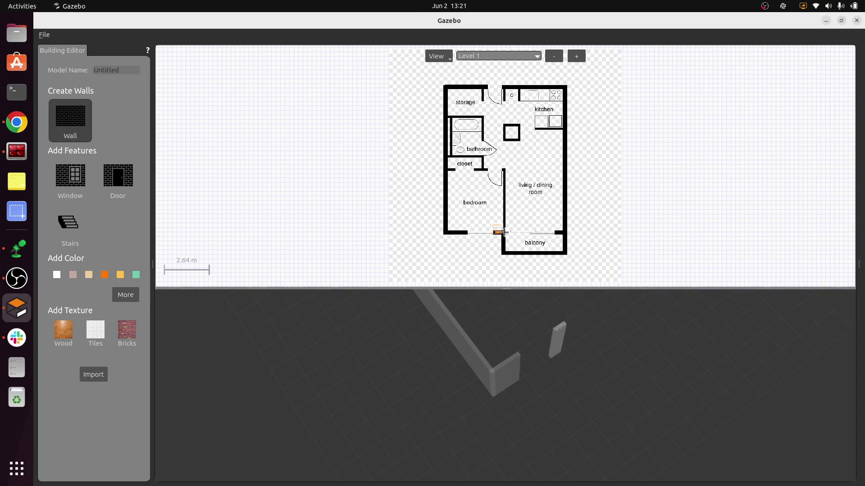
click(501, 233)
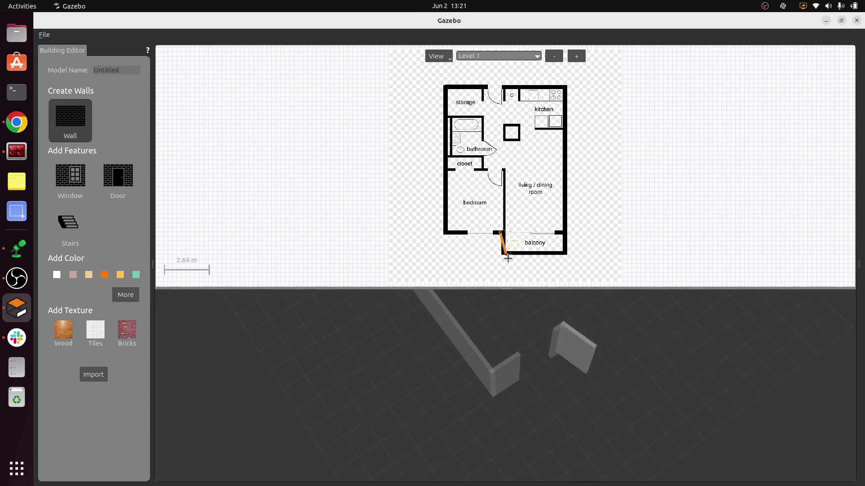
scroll(507, 259, up, 2)
scroll(505, 257, down, 2)
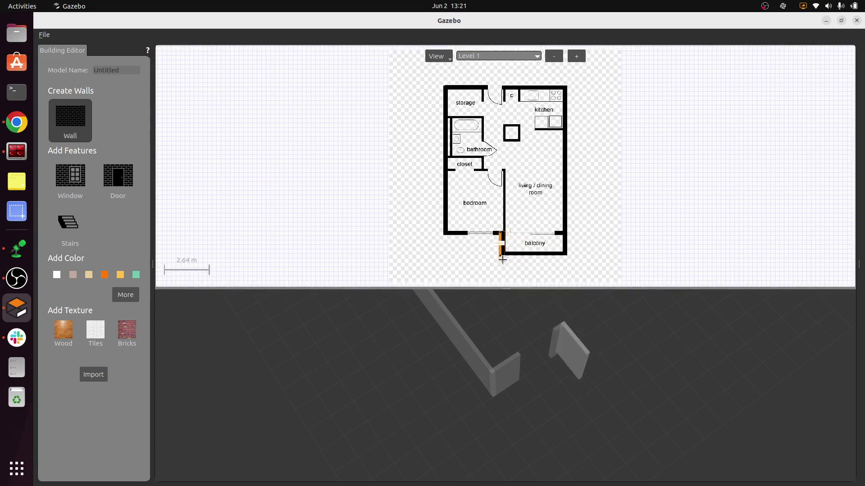
scroll(502, 270, up, 1)
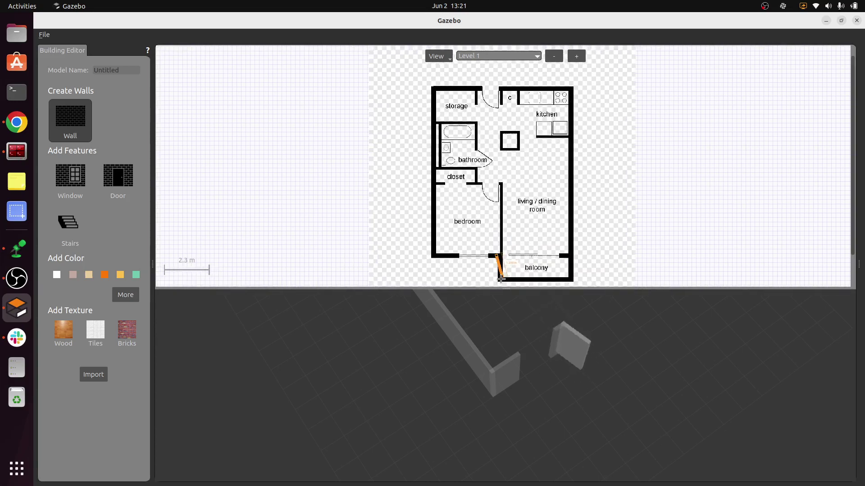
click(498, 280)
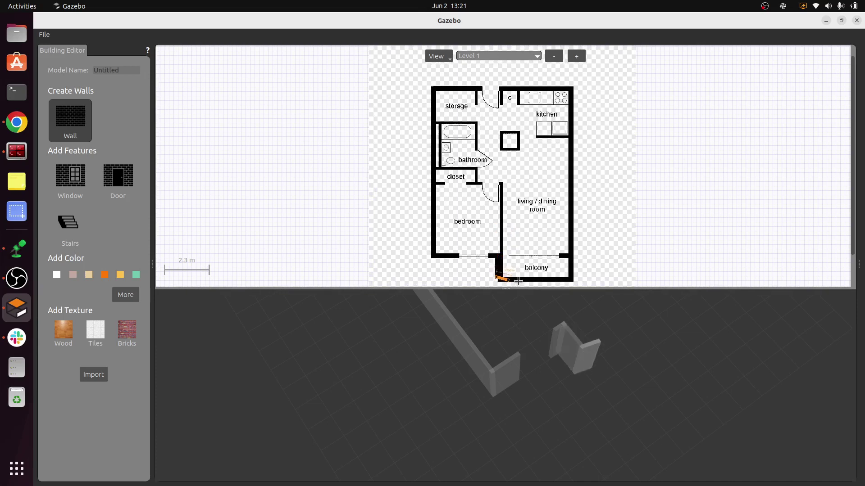
click(572, 279)
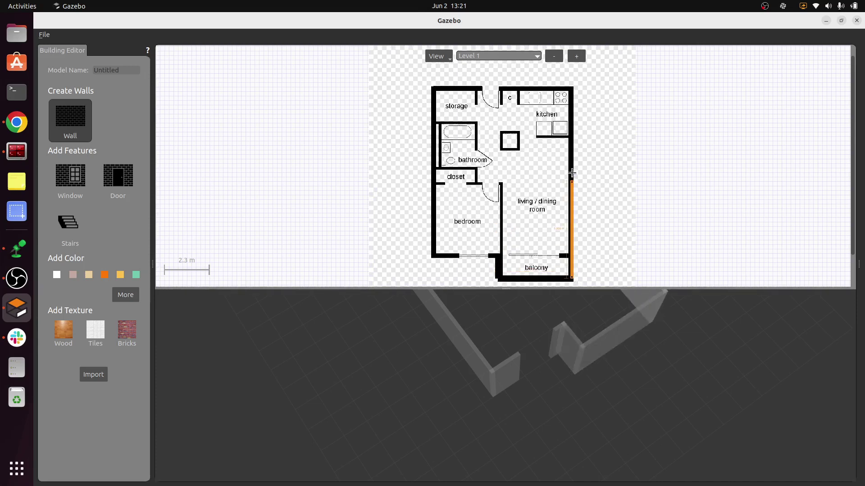
click(571, 86)
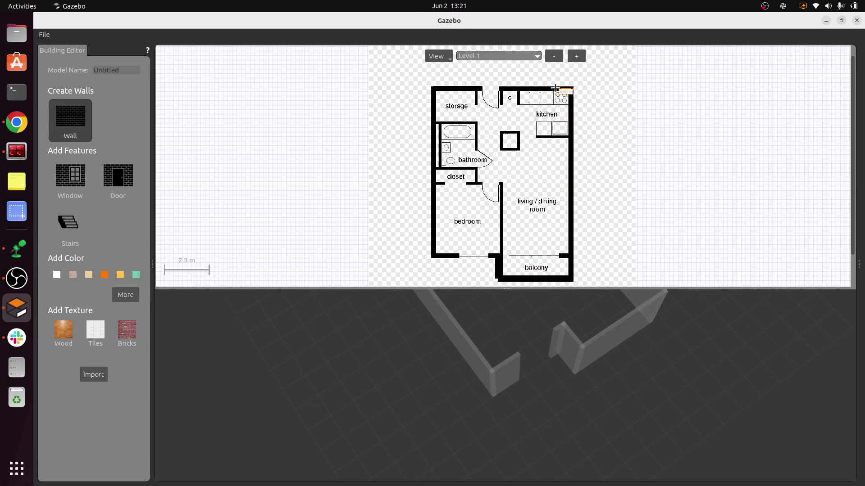
click(498, 89)
key(Escape)
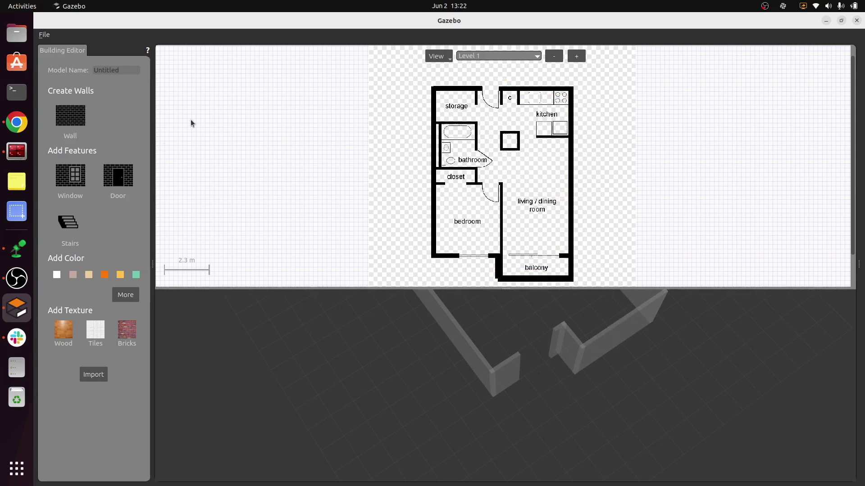
click(68, 116)
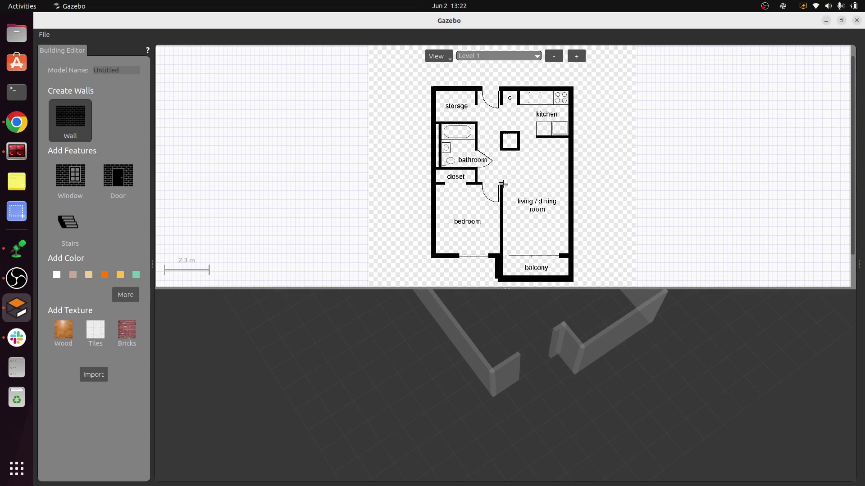
click(497, 256)
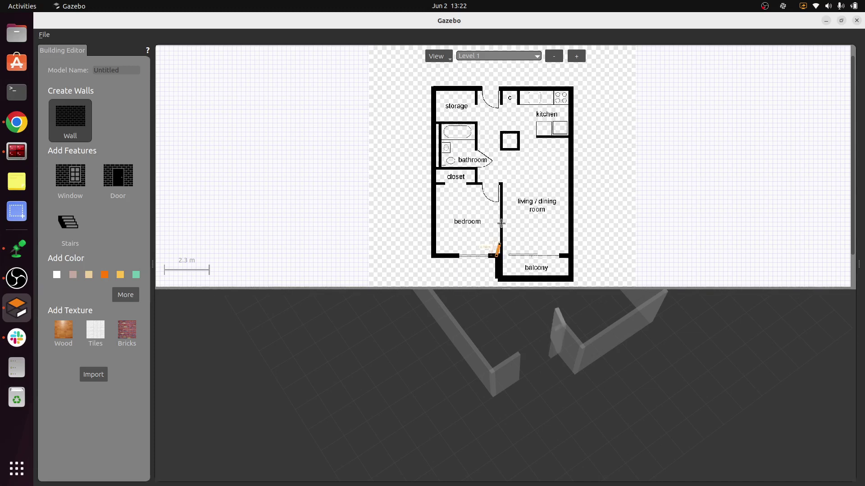
key(Escape)
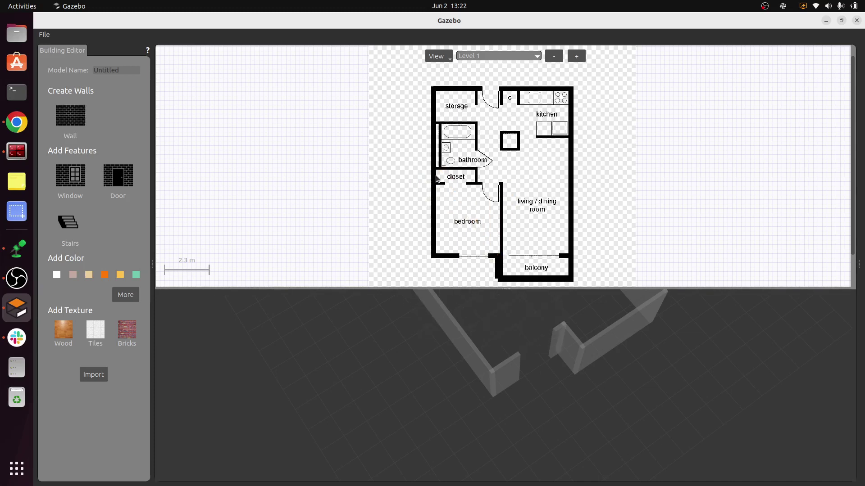
- Draw the straight wall dividing the bedroom from the living / dining room, from the balcony corner to the bedroom door opening
click(73, 122)
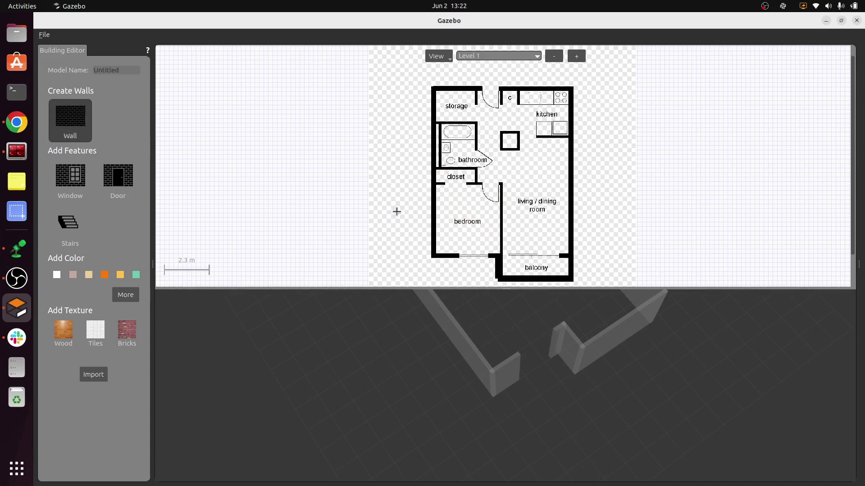
click(502, 254)
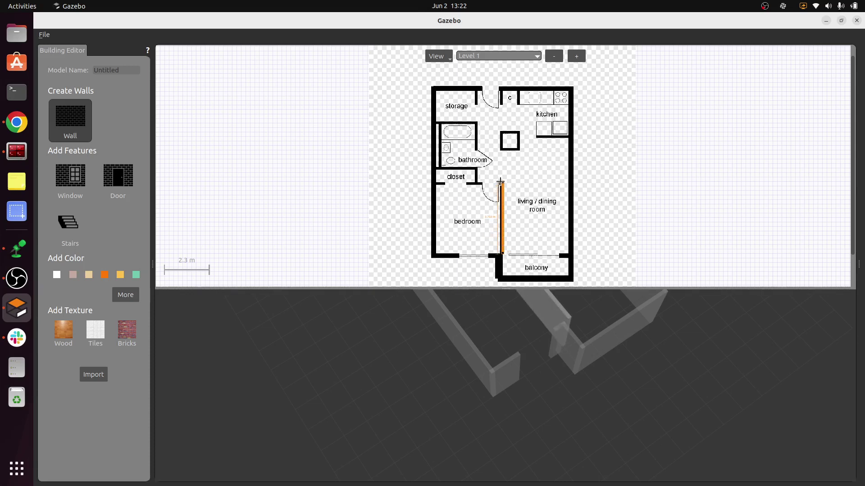
click(500, 181)
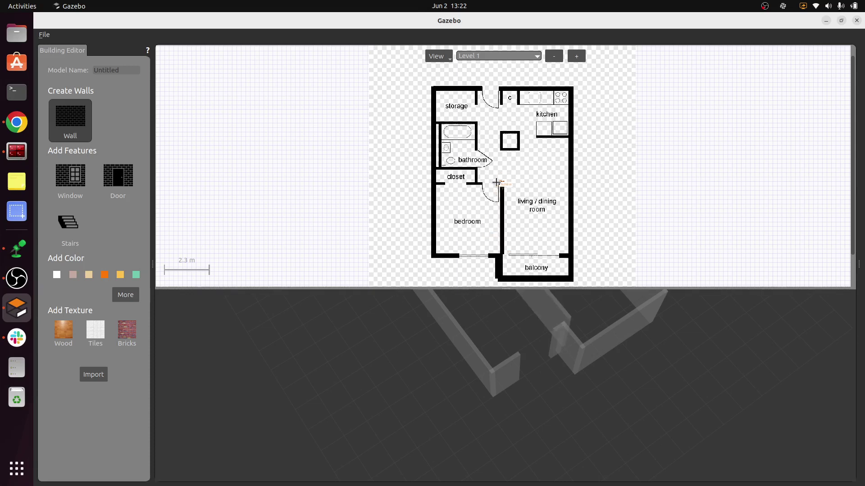
key(Escape)
- Trace the four walls of the small square column between the bathroom and the kitchen as a closed loop
click(89, 106)
click(518, 133)
click(518, 151)
click(501, 150)
click(501, 132)
click(518, 133)
key(Escape)
- Trace the bathroom walls from the door opening around the bathtub and along the outer side to the closet wall's inner end
click(78, 116)
click(476, 149)
click(476, 121)
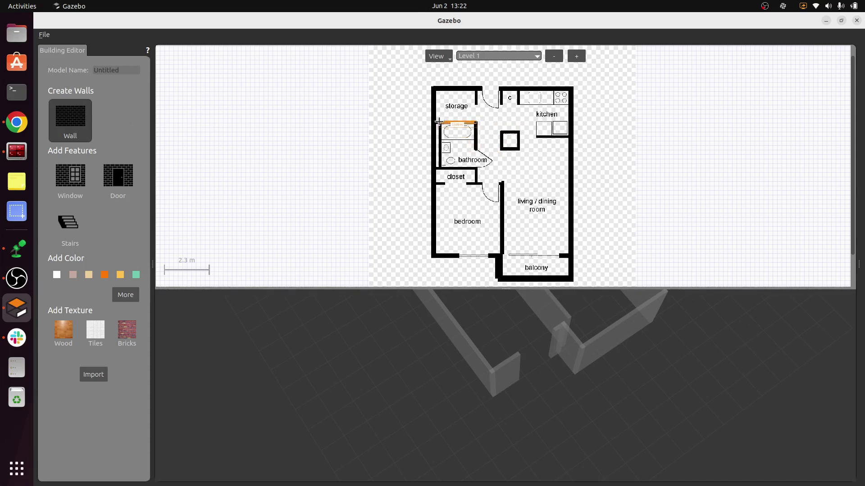
click(439, 121)
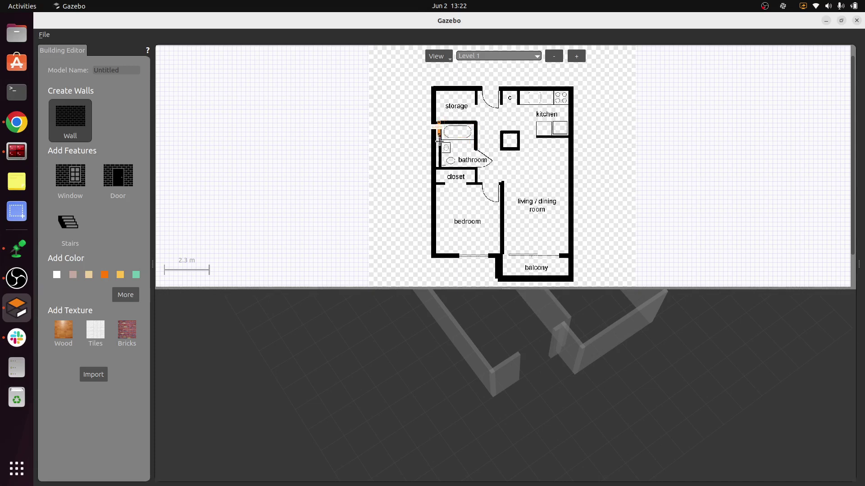
click(438, 168)
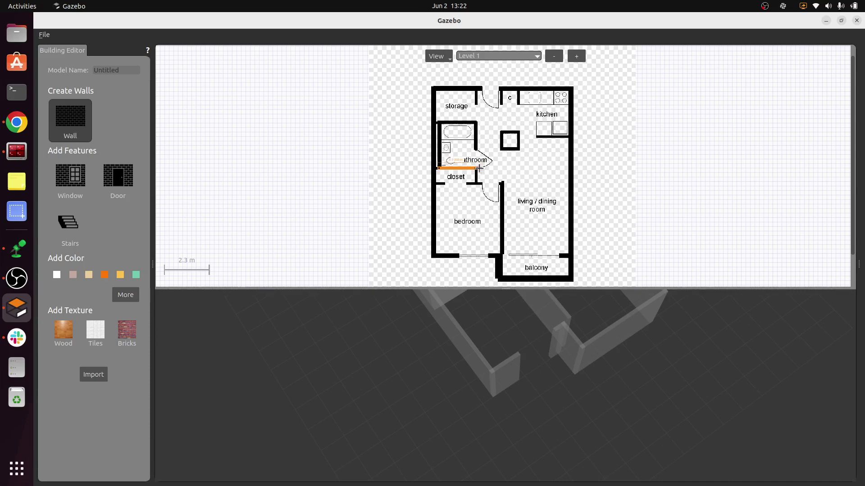
double_click(479, 168)
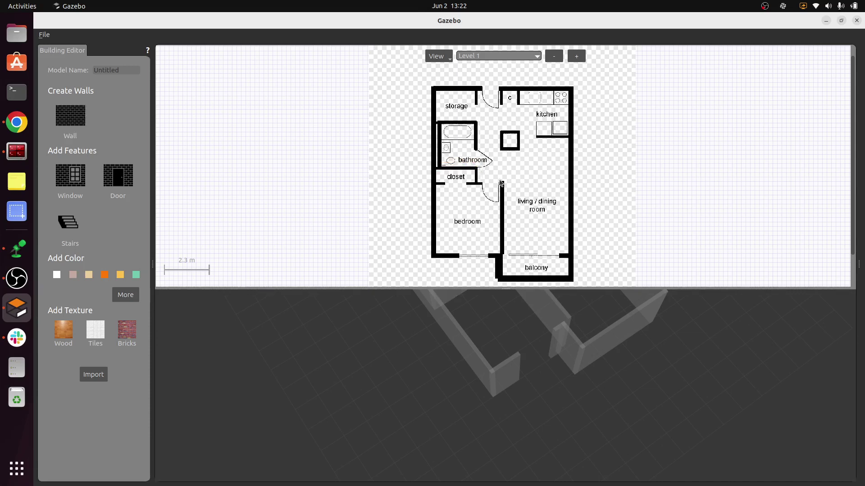
- Examine the traced walls of the whole building in the 3D preview from several angles
mouse_move(425, 317)
middle_down()
mouse_move(536, 328)
mouse_move(377, 279)
mouse_move(495, 355)
middle_up()
scroll(496, 355, down, 10)
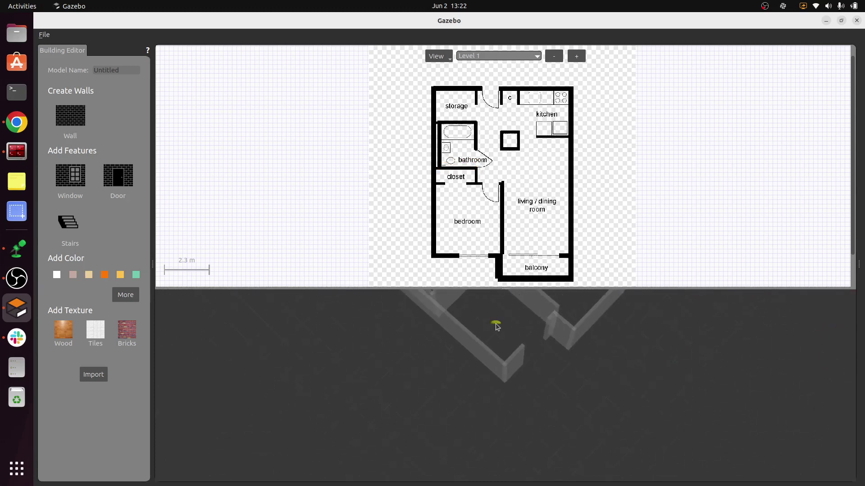
scroll(586, 315, up, 5)
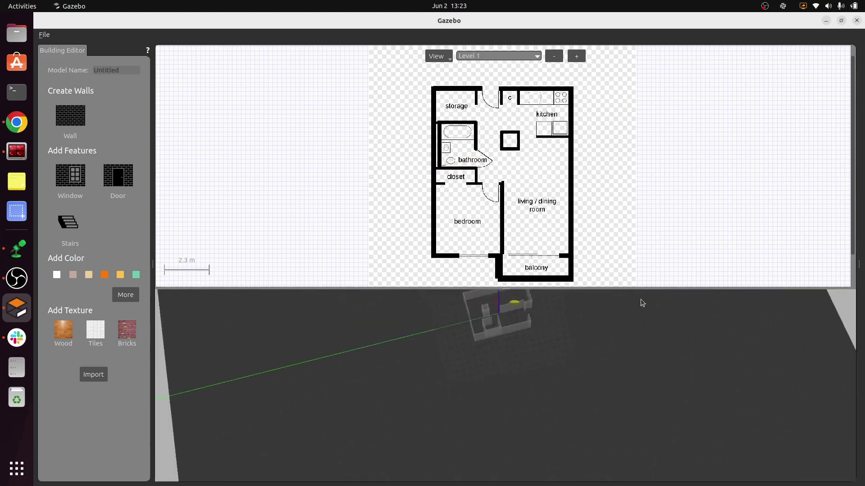
middle_drag(496, 341, 620, 335)
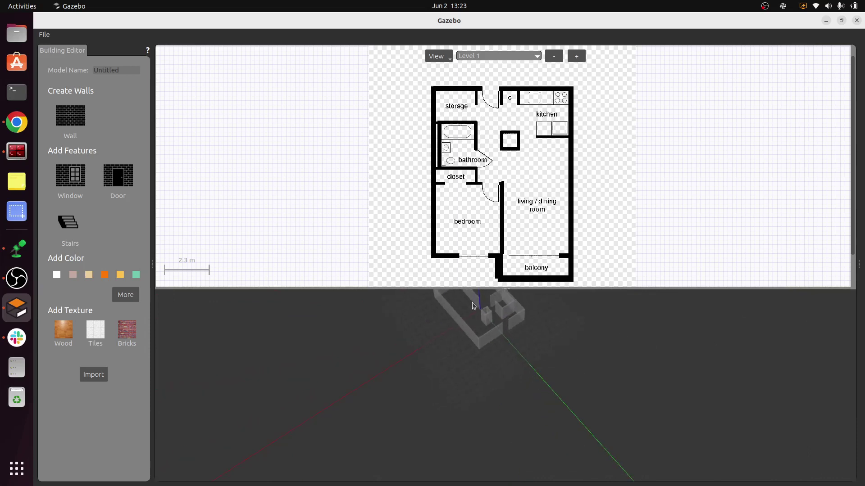
scroll(472, 302, up, 5)
mouse_move(580, 317)
middle_down()
mouse_move(463, 334)
mouse_move(633, 309)
mouse_move(497, 341)
middle_up()
scroll(486, 345, up, 5)
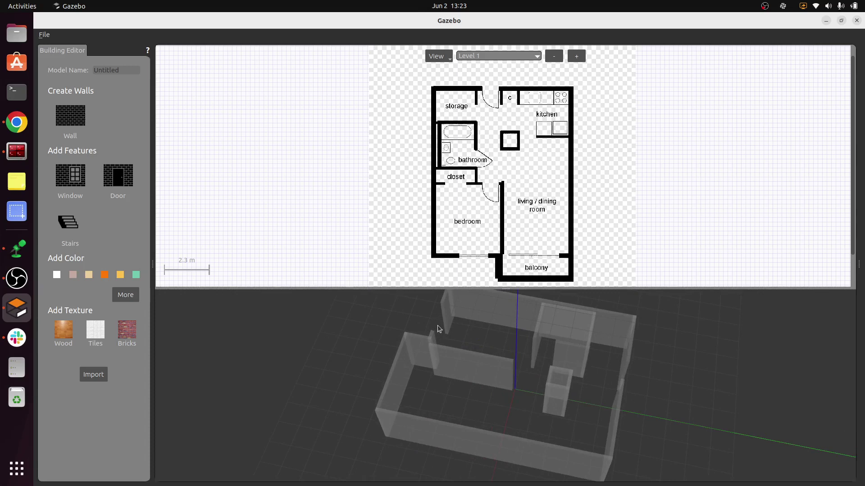
- Place two windows side by side to fill the window opening in the bedroom's outer wall
click(70, 180)
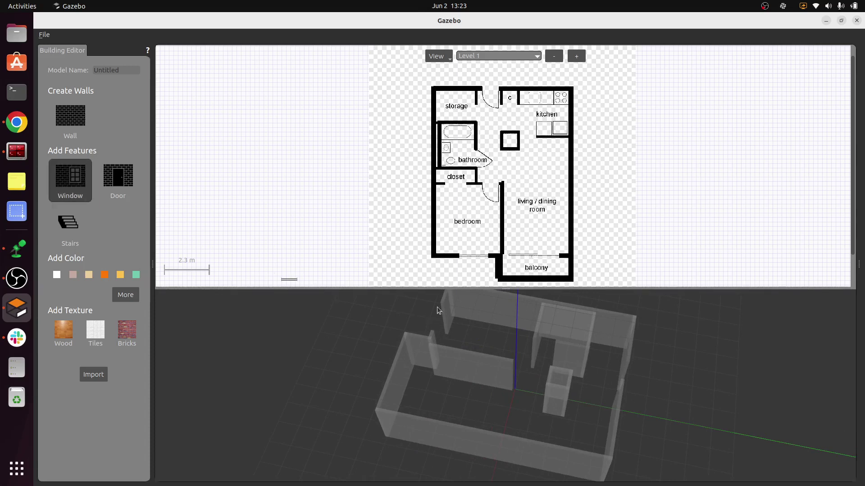
click(466, 257)
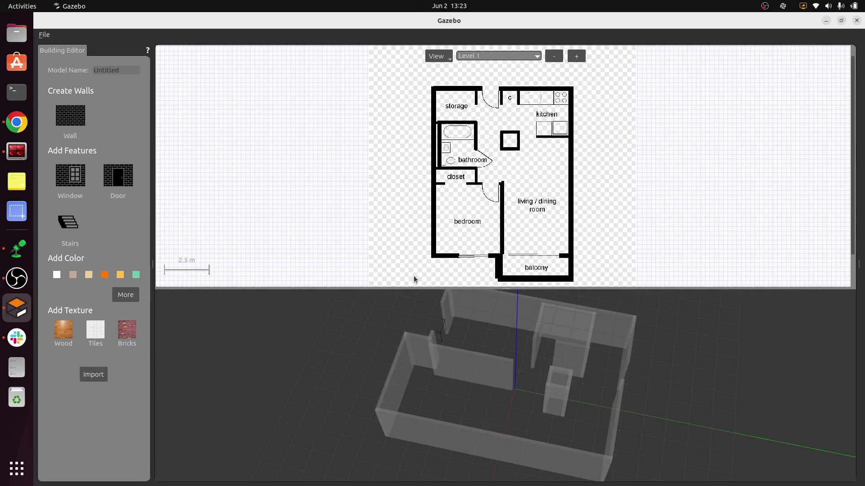
click(79, 173)
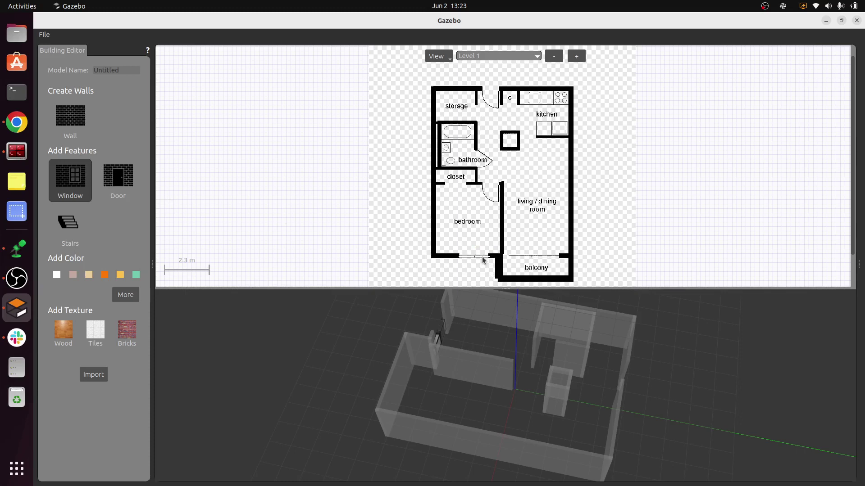
click(483, 260)
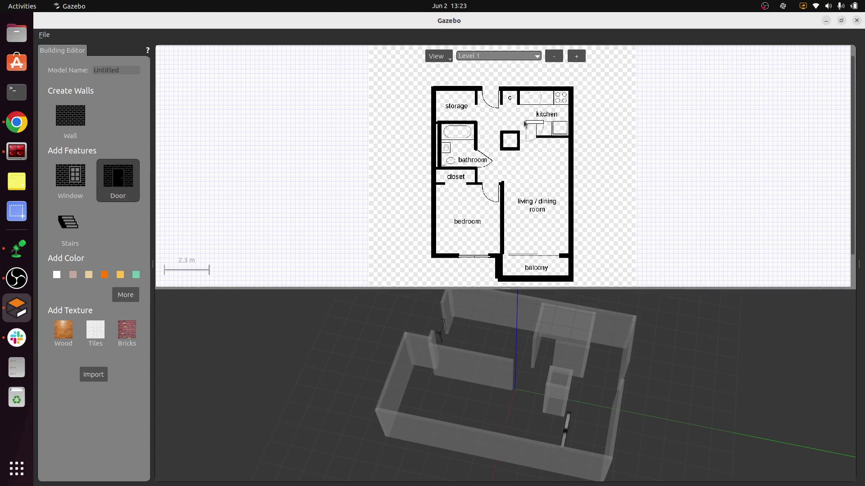
- Place a door in the entrance opening beside the storage room and check it in the 3D preview
click(491, 91)
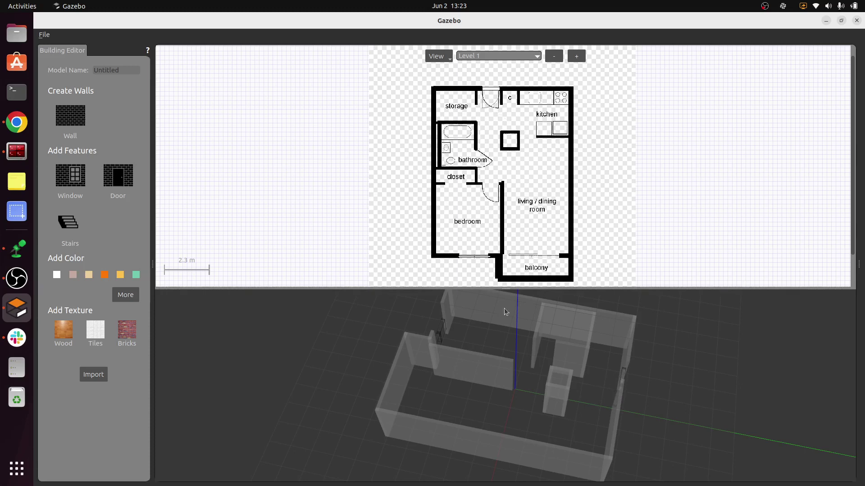
scroll(625, 386, up, 5)
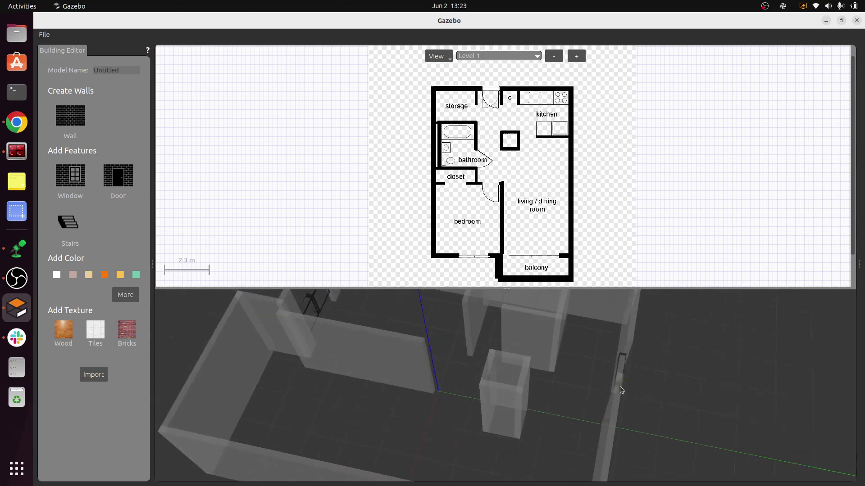
middle_drag(620, 387, 636, 358)
scroll(292, 358, up, 2)
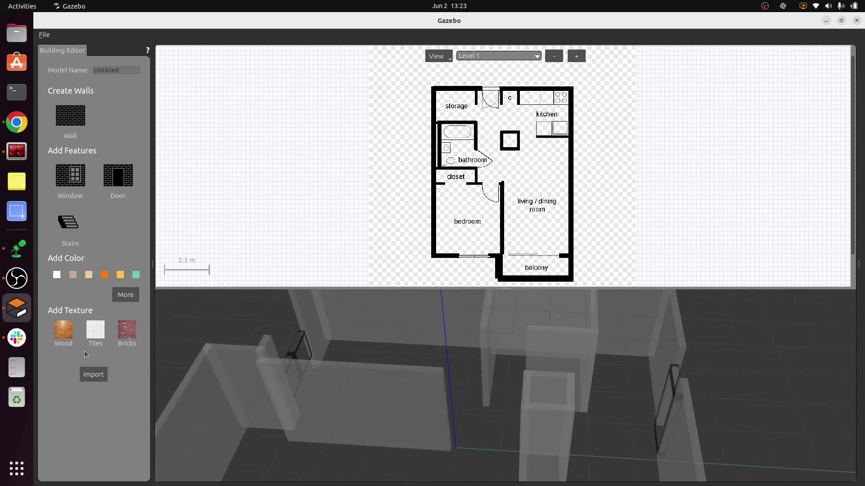
- Apply the Wood texture to the building's outer walls in the 3D preview, including the short sections beside the bedroom window
scroll(351, 385, down, 5)
middle_drag(351, 385, 374, 387)
click(62, 333)
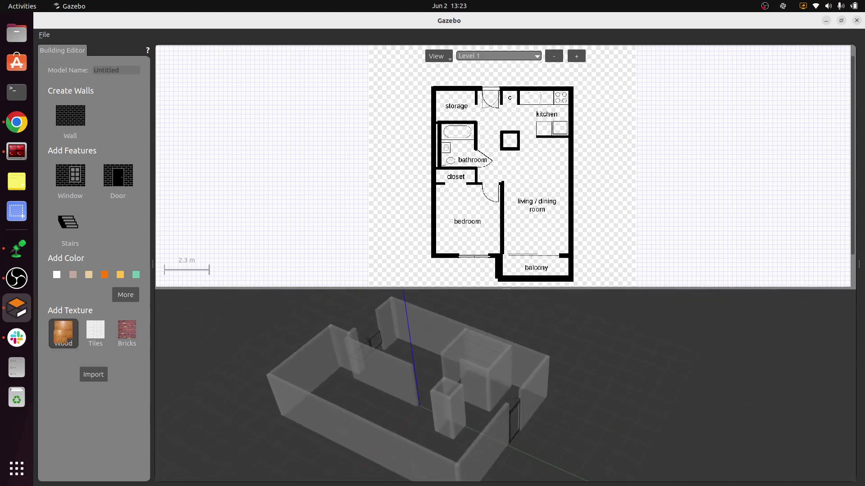
middle_drag(309, 428, 325, 419)
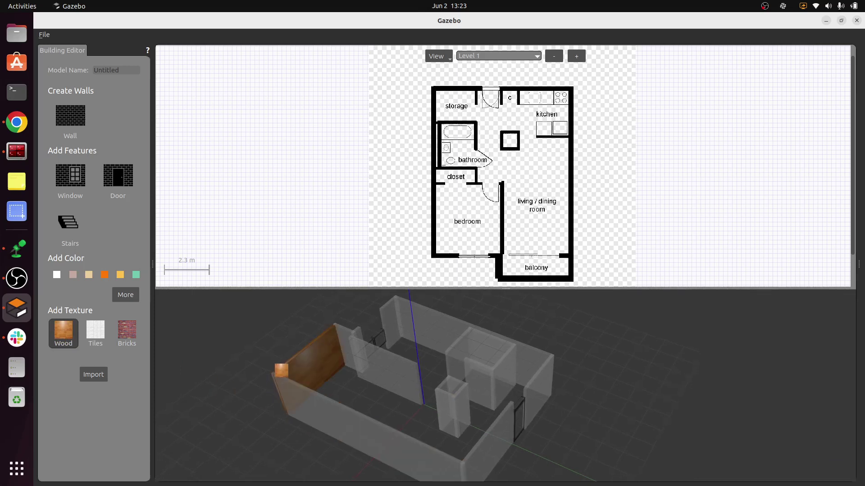
click(291, 366)
click(363, 424)
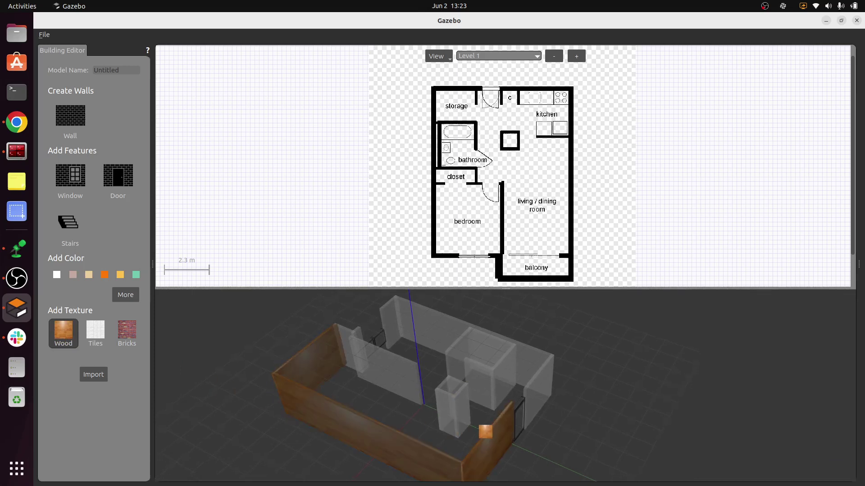
click(486, 430)
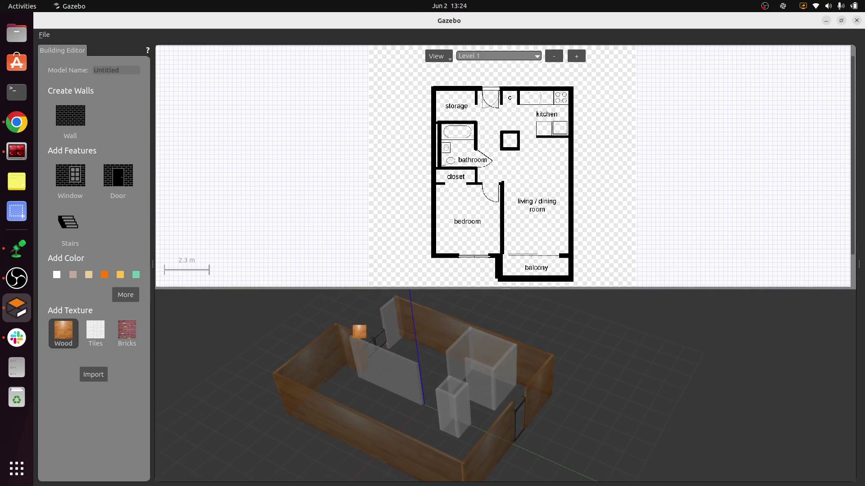
click(389, 313)
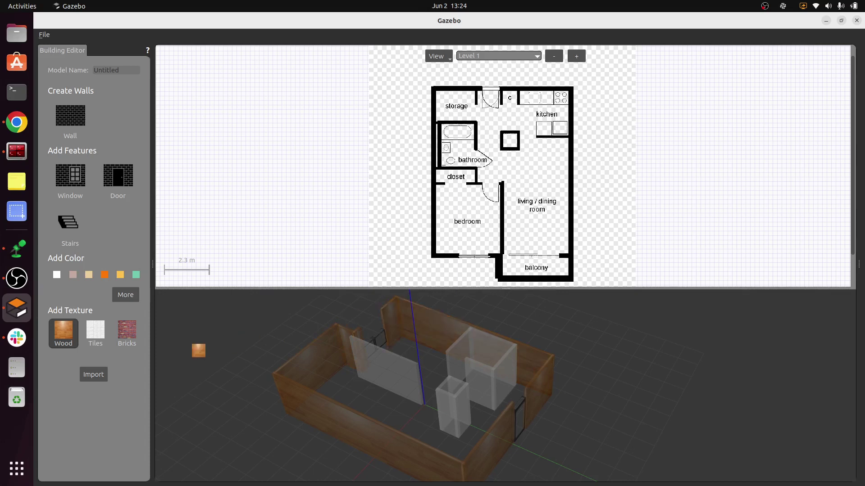
- Apply the Bricks texture to all interior walls in the 3D preview, including the small square enclosure and the bathroom block
click(127, 332)
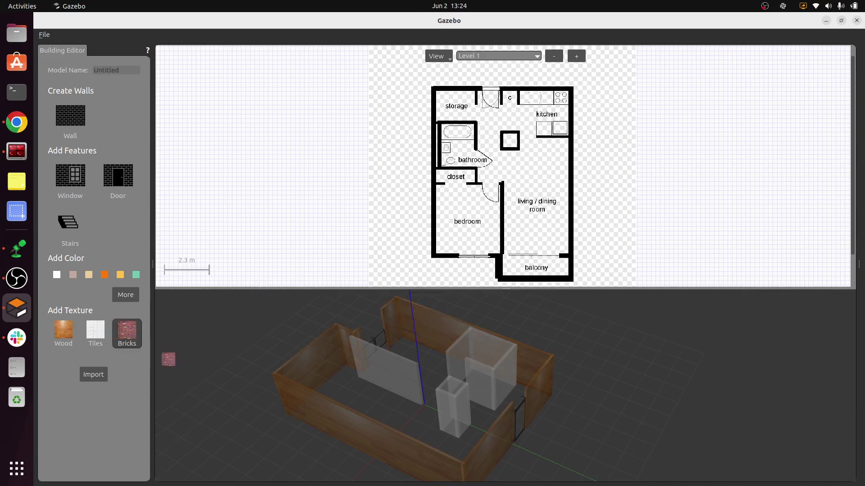
click(378, 367)
click(442, 401)
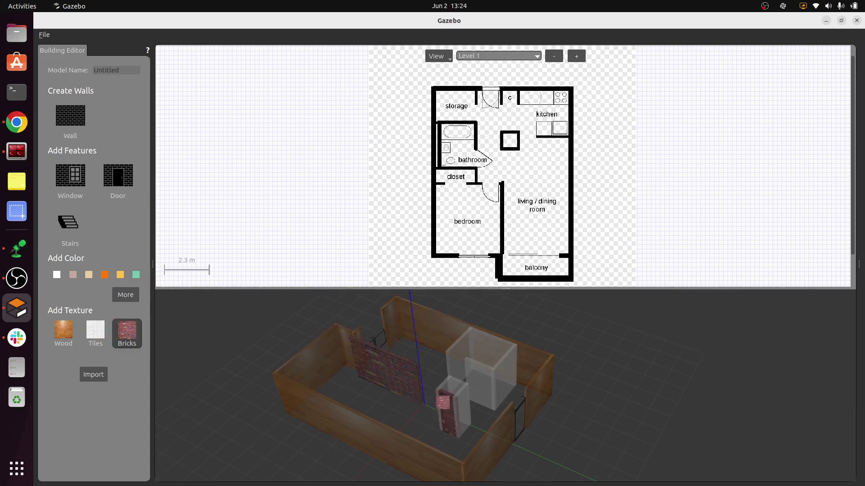
click(442, 400)
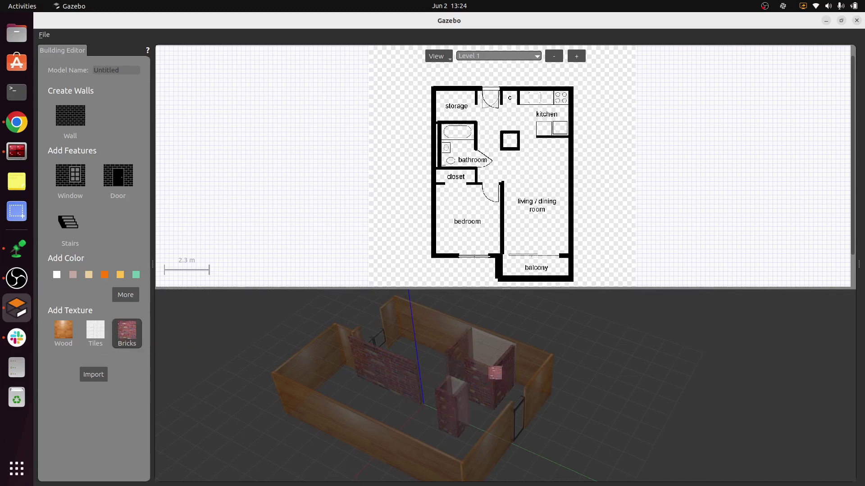
click(486, 379)
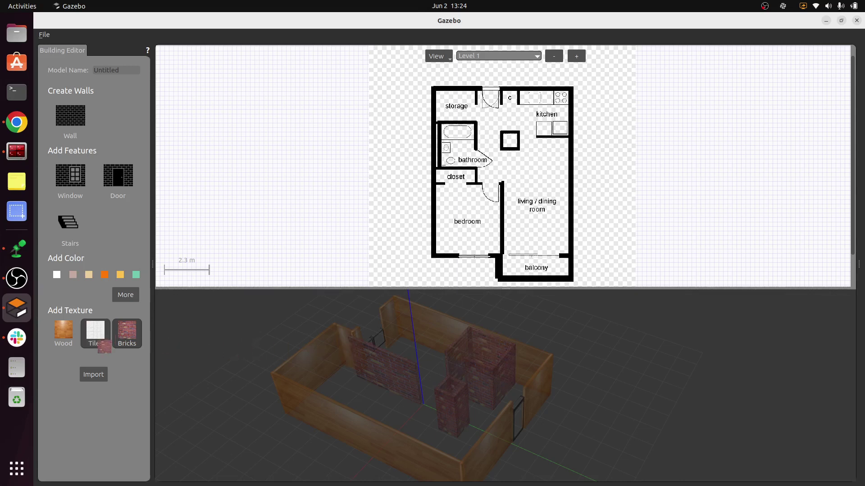
key(Escape)
mouse_move(328, 357)
middle_down()
mouse_move(431, 374)
mouse_move(327, 362)
middle_up()
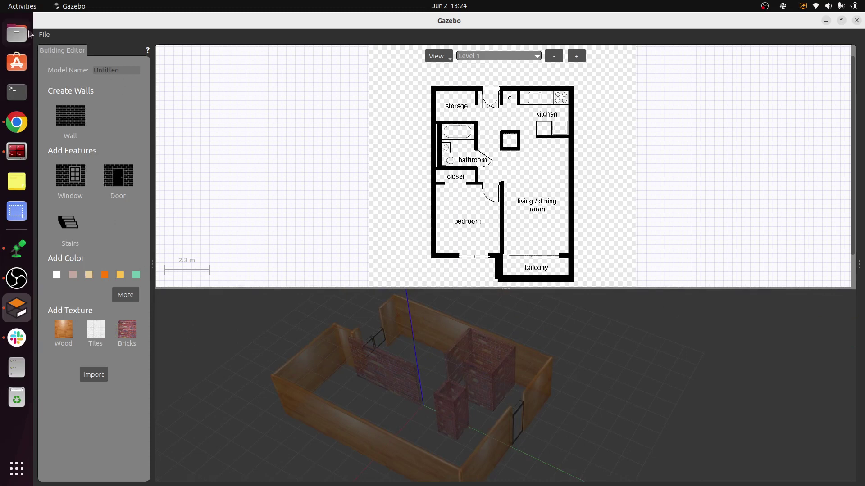
- Save the building model under the name room_2 in its default location
click(44, 35)
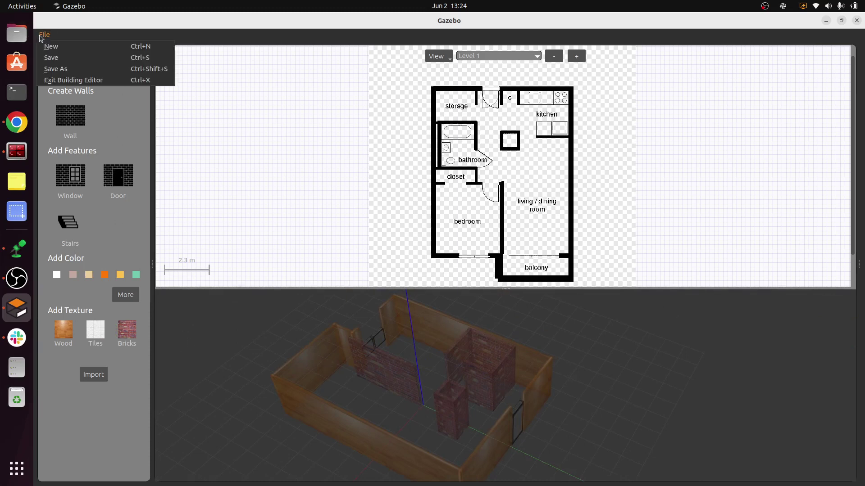
click(51, 58)
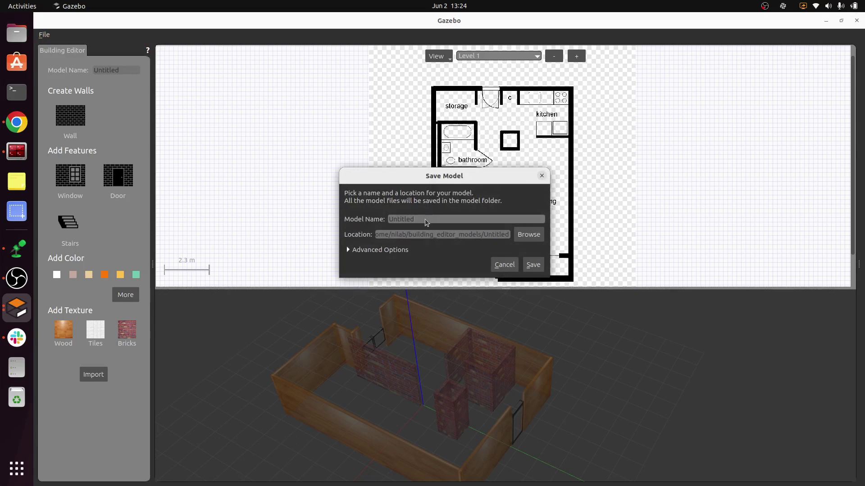
text(==========)
key(BackSpace)
key(BackSpace)
key(BackSpace)
key(BackSpace)
key(BackSpace)
key(BackSpace)
key(BackSpace)
key(BackSpace)
key(BackSpace)
key(BackSpace)
key(BackSpace)
key(BackSpace)
key(BackSpace)
key(BackSpace)
key(BackSpace)
key(BackSpace)
key(BackSpace)
key(BackSpace)
key(BackSpace)
key(BackSpace)
text(oom_2)
click(532, 265)
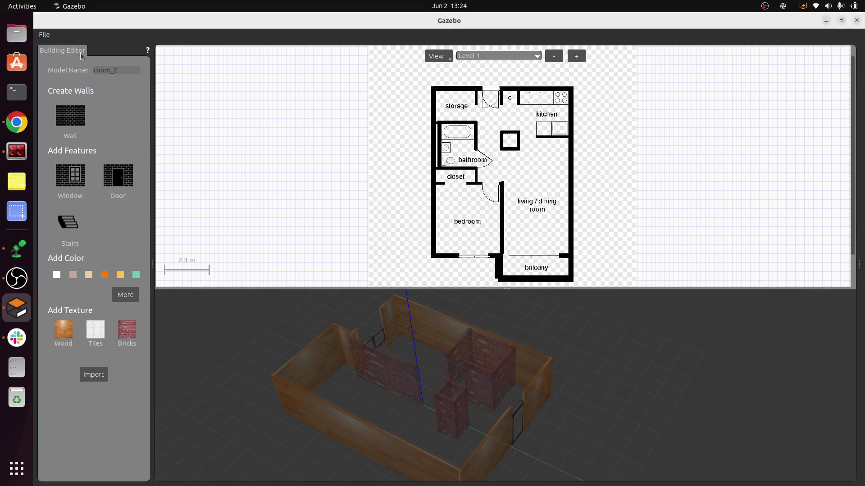
- Exit the Building Editor and return to the simulation world with the finished building
click(44, 34)
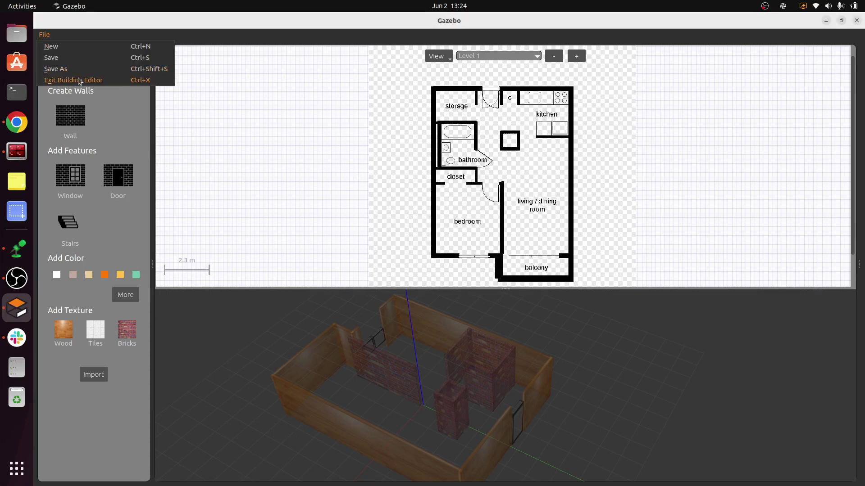
click(73, 80)
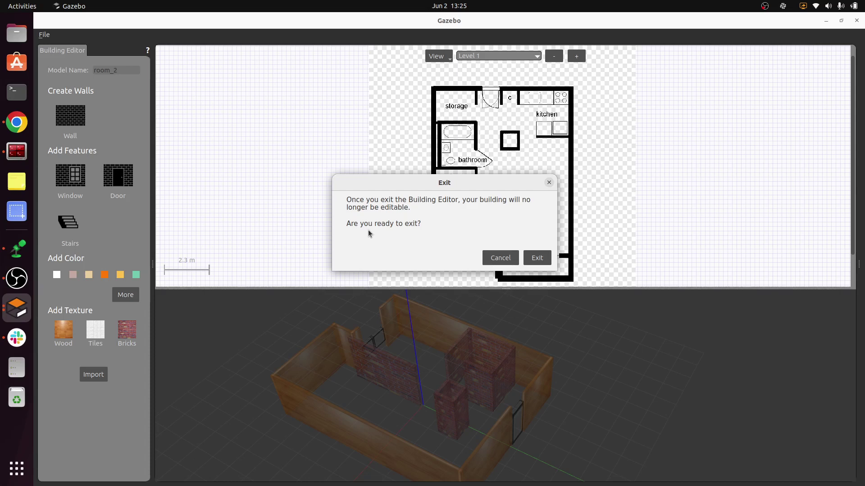
click(540, 260)
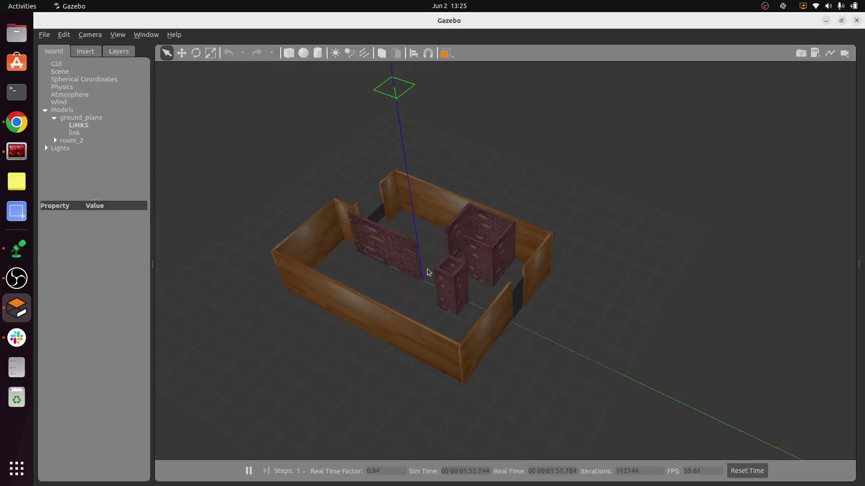
- Move the room_2 model a short distance along the positive X axis with the translate tool, then return to selection mode
middle_drag(372, 273, 594, 294)
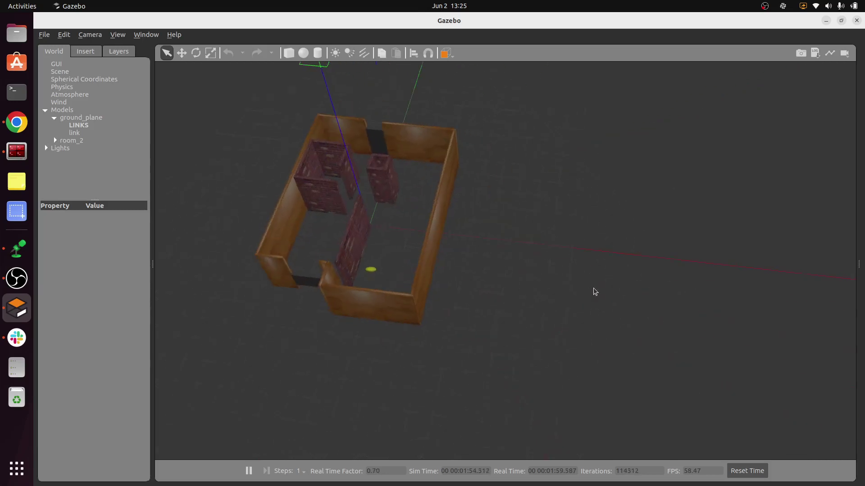
middle_drag(380, 215, 385, 231)
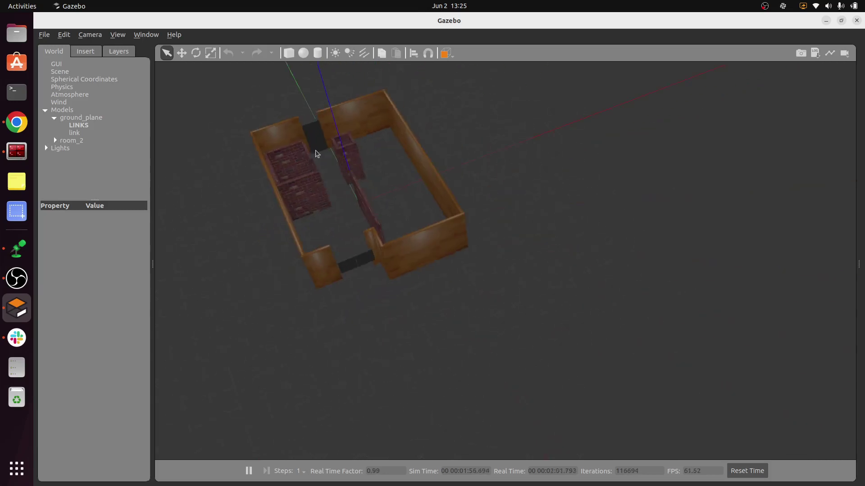
scroll(292, 119, up, 1)
scroll(292, 119, up, 2)
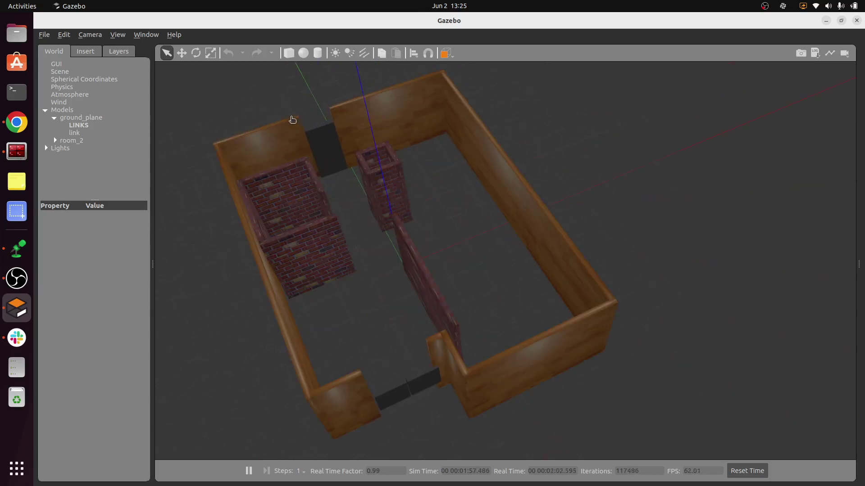
click(257, 152)
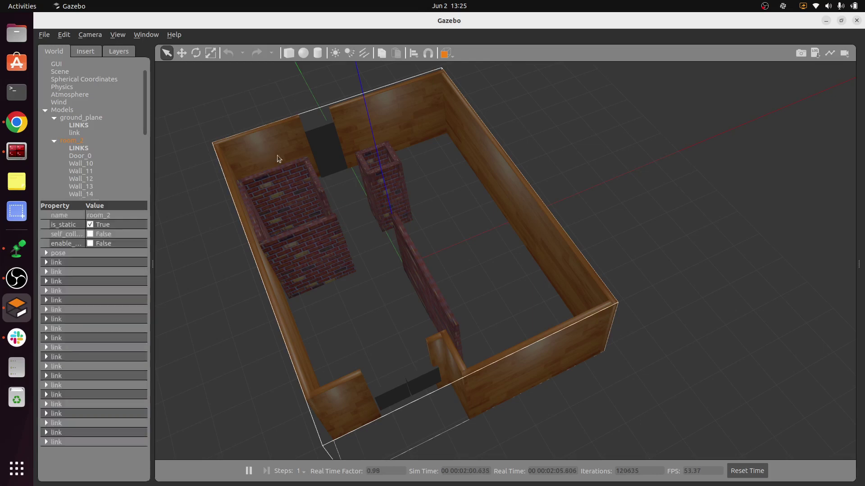
click(182, 54)
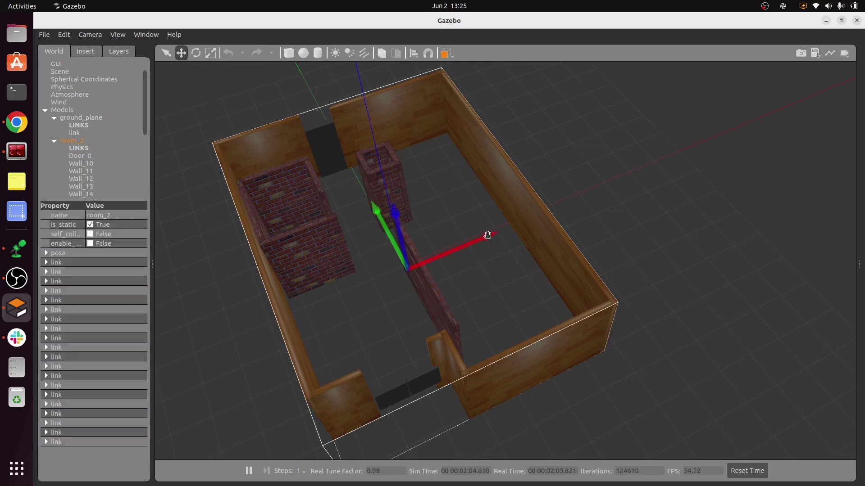
drag(514, 232, 529, 186)
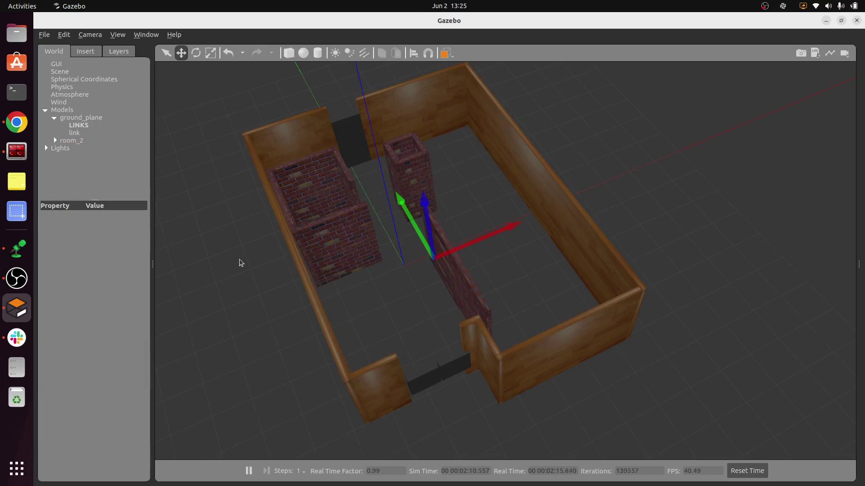
key(Escape)
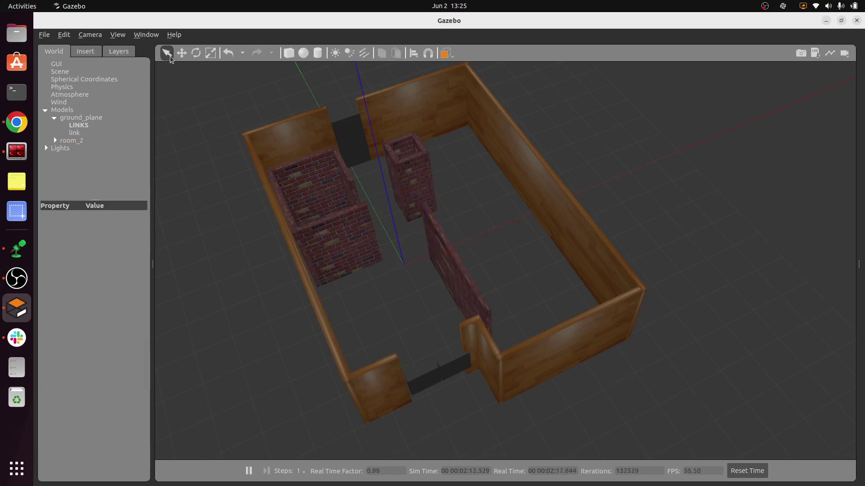
mouse_move(246, 266)
middle_down()
mouse_move(263, 266)
mouse_move(242, 270)
middle_up()
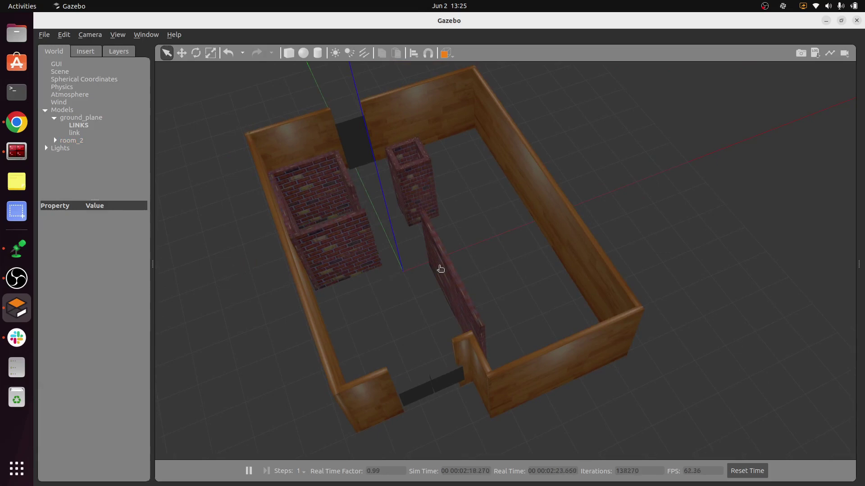
mouse_move(656, 312)
middle_down()
mouse_move(646, 310)
mouse_move(674, 296)
mouse_move(687, 263)
middle_up()
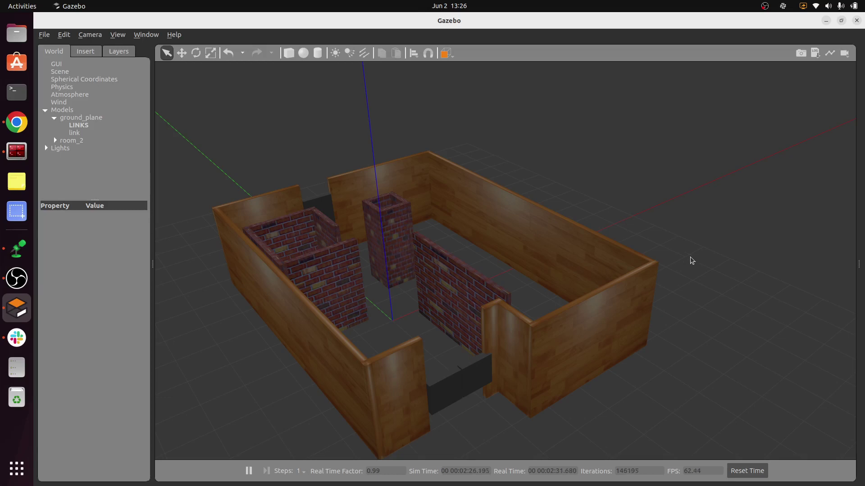
click(765, 6)
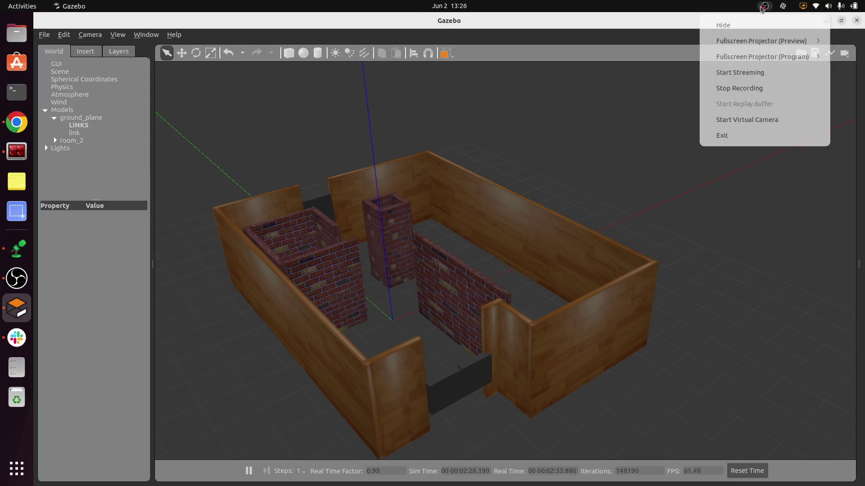